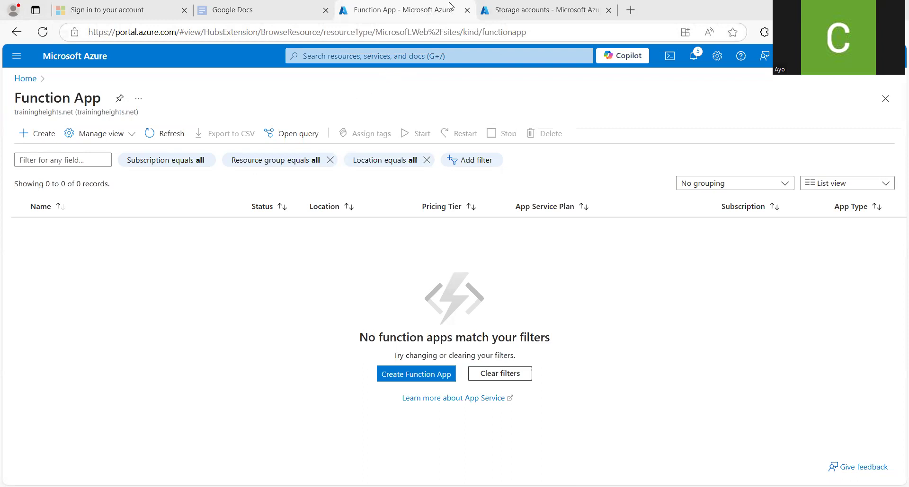
Start a new storage account from the Storage accounts page and assign it to the rg-eventgridseries resource group
{"action": "left_click", "coordinate": [540, 8]}
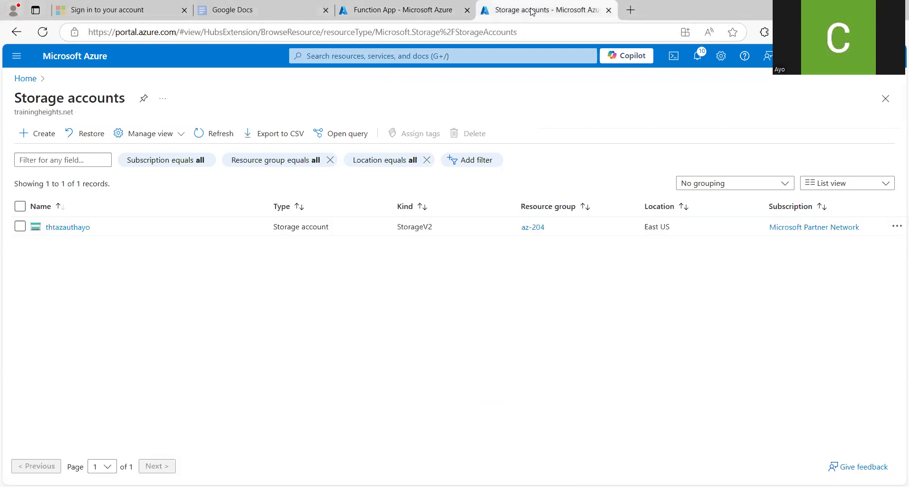
{"action": "left_click", "coordinate": [43, 142]}
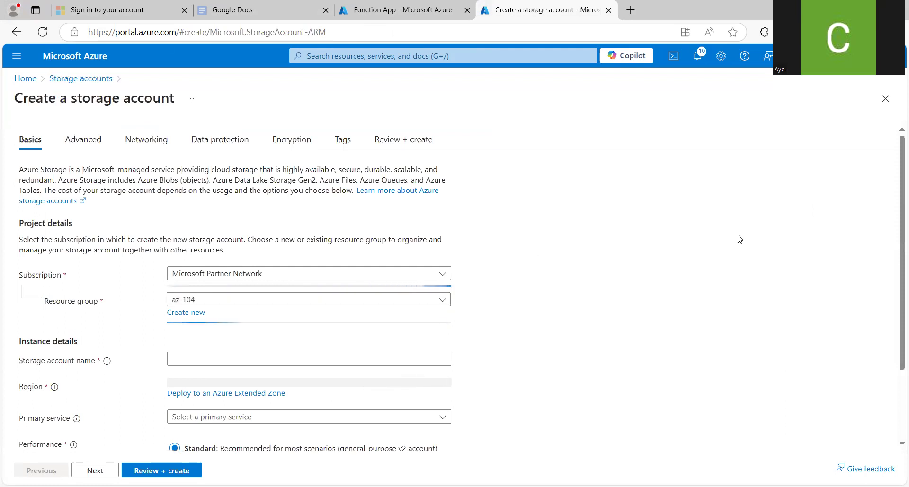
{"action": "left_click_drag", "start_coordinate": [896, 255], "coordinate": [896, 312]}
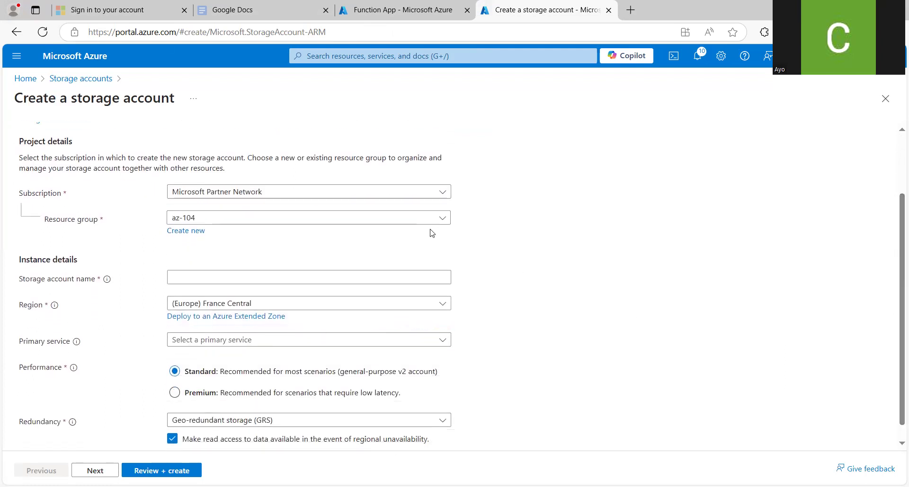
{"action": "left_click", "coordinate": [331, 219]}
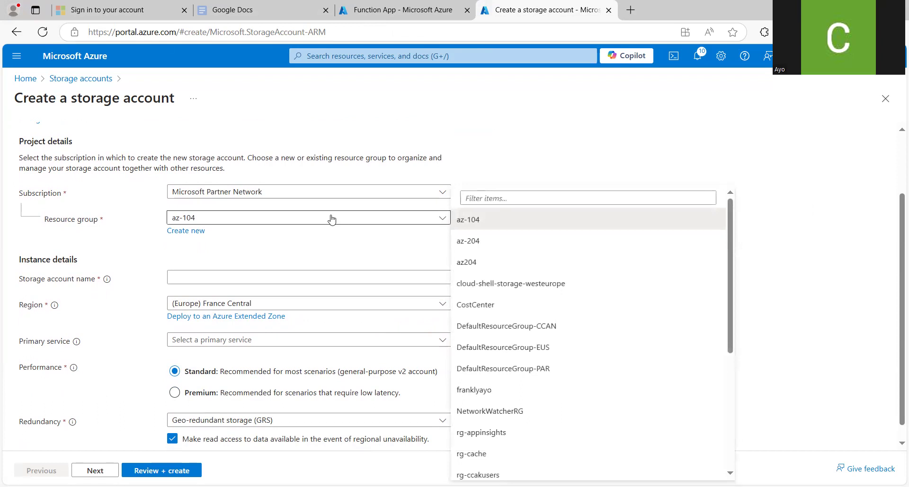
{"action": "left_click", "coordinate": [494, 197]}
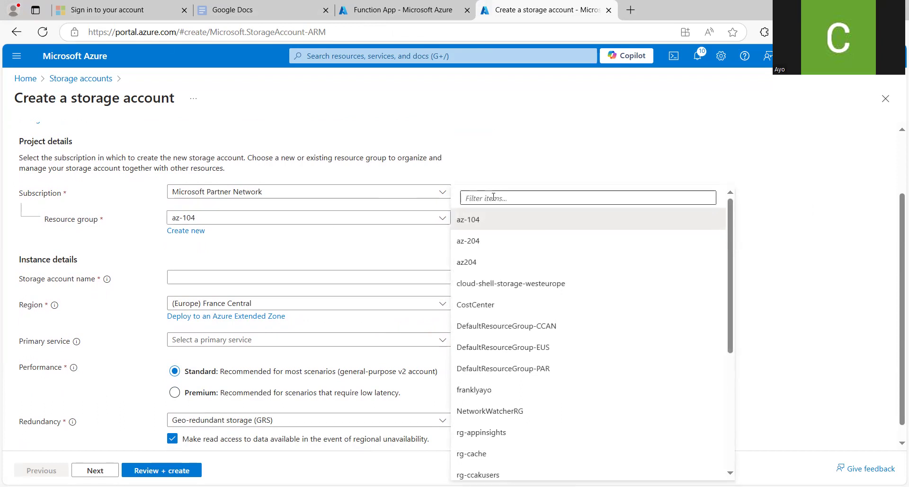
{"action": "type", "text": "event"}
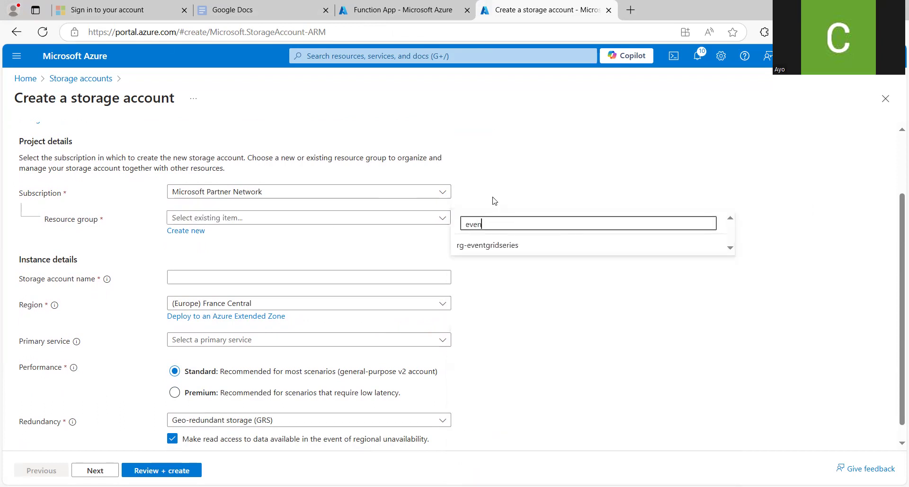
{"action": "left_click", "coordinate": [491, 246]}
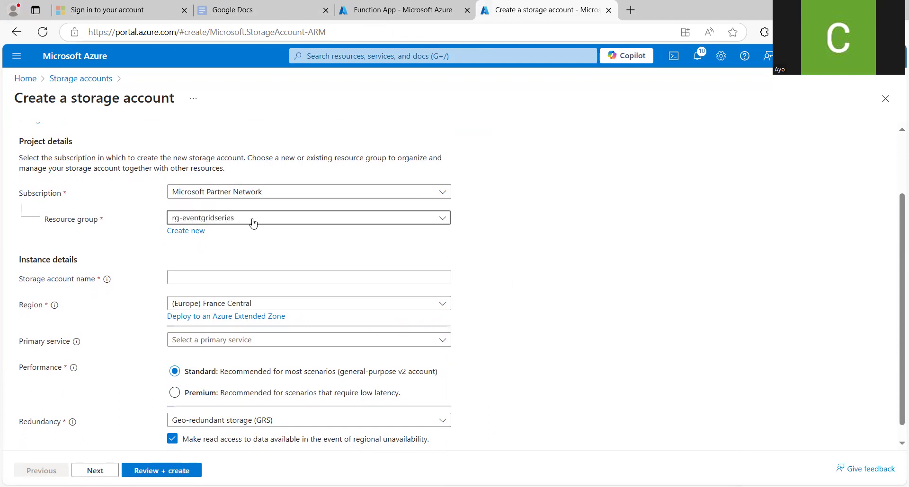
Name the new storage account safranklyayoeg
{"action": "left_click", "coordinate": [238, 278]}
{"action": "type", "text": "franklyay"}
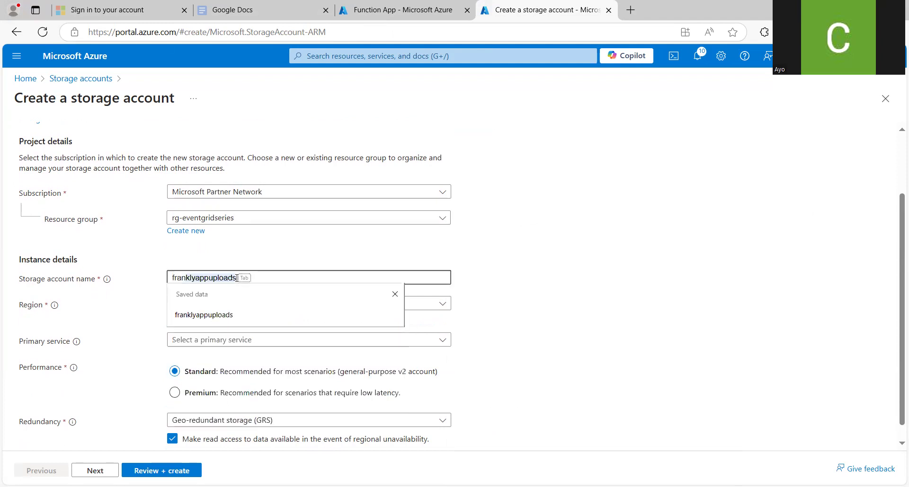
{"action": "type", "text": "oeg"}
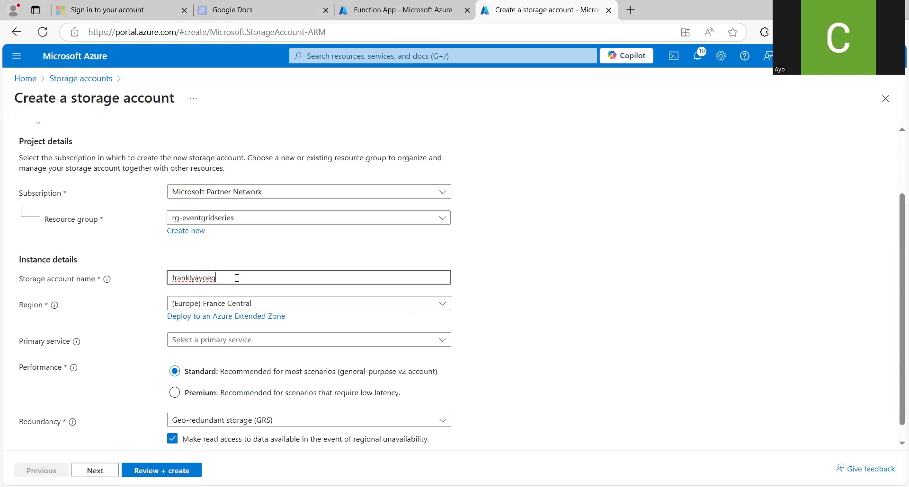
{"action": "key", "text": "Home"}
{"action": "type", "text": "sa"}
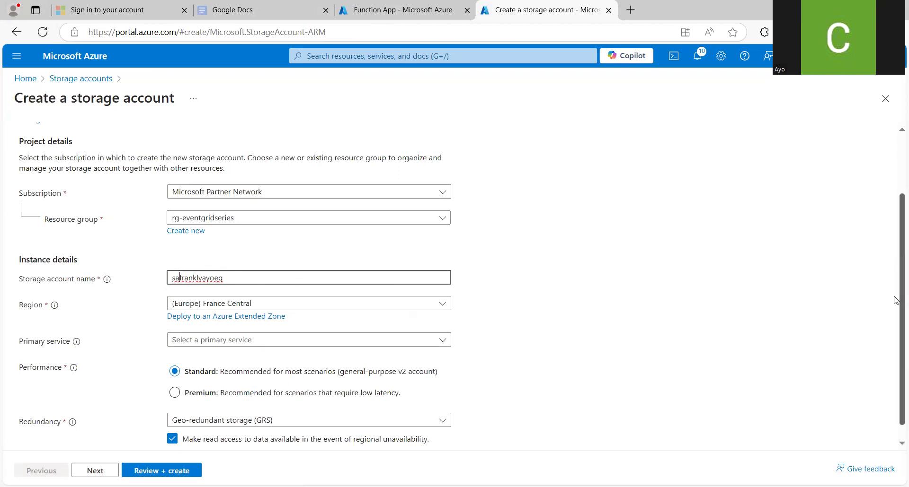
Set the storage account's redundancy to Locally-redundant storage (LRS)
{"action": "scroll", "coordinate": [896, 321], "scroll_direction": "down", "scroll_amount": 1}
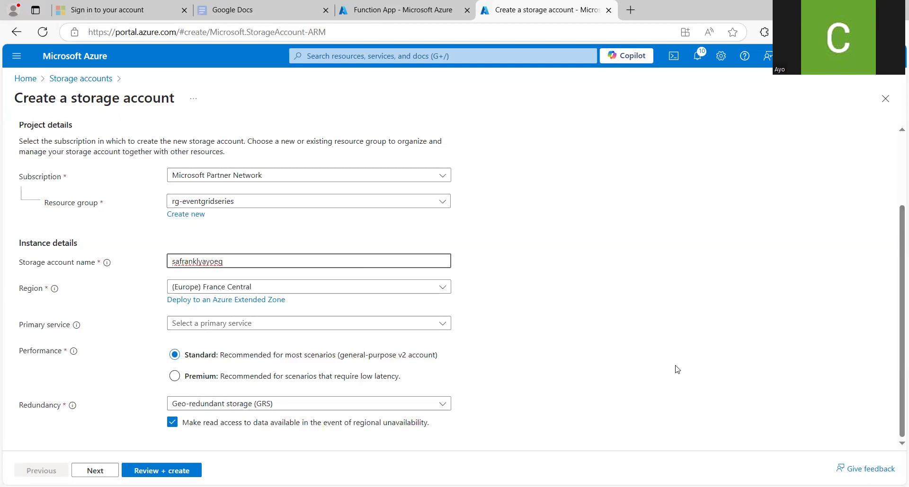
{"action": "left_click", "coordinate": [443, 405]}
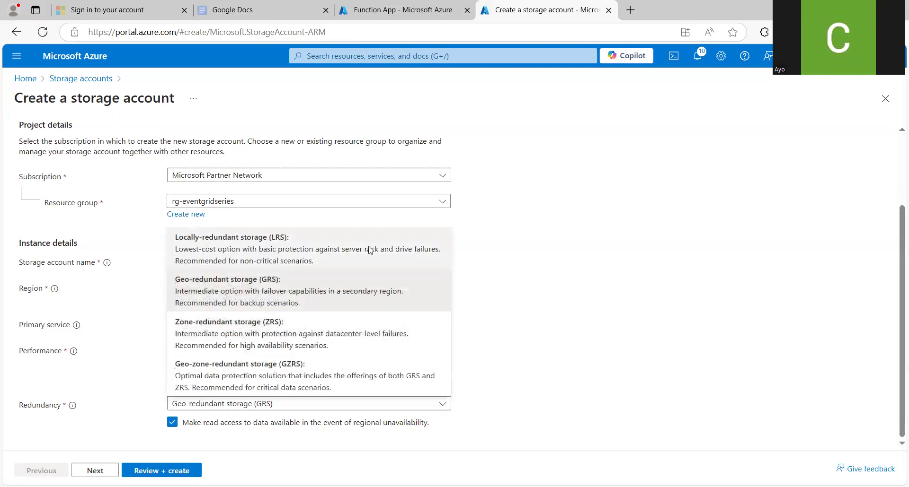
{"action": "left_click", "coordinate": [370, 250]}
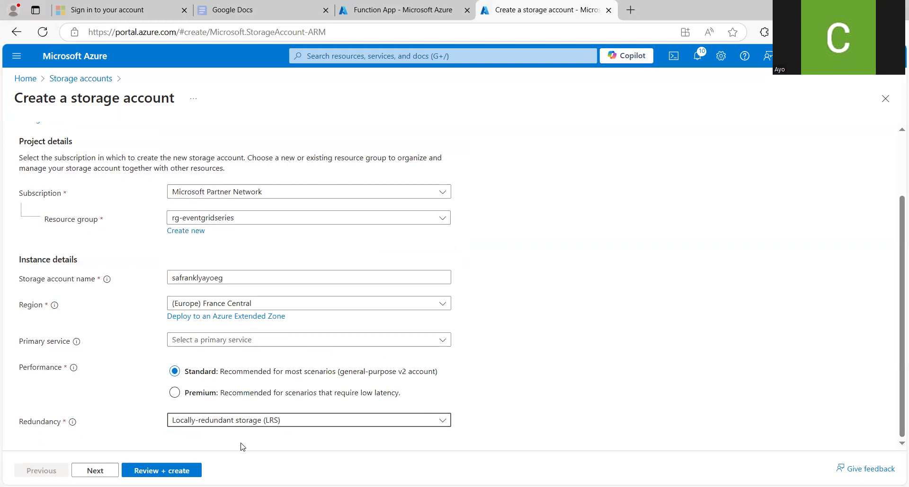
Validate and review the storage account configuration, and create the account
{"action": "left_click", "coordinate": [187, 472]}
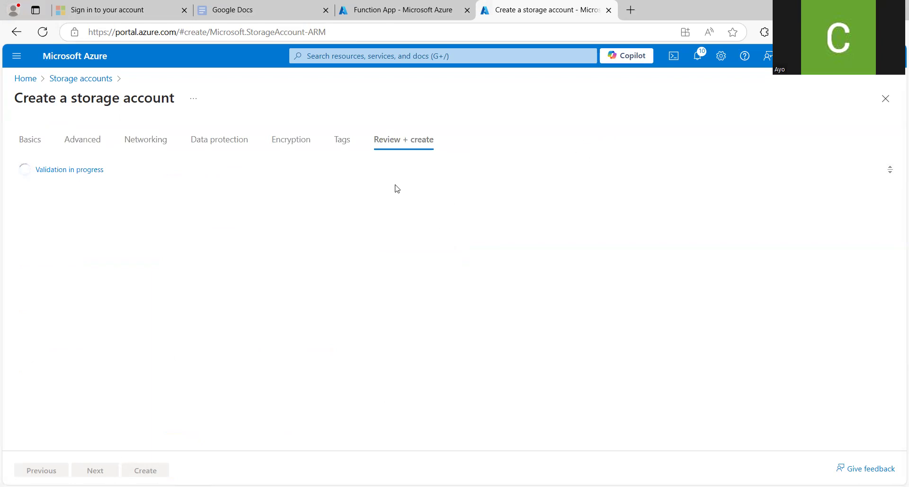
{"action": "left_click", "coordinate": [406, 8]}
{"action": "left_click", "coordinate": [546, 6]}
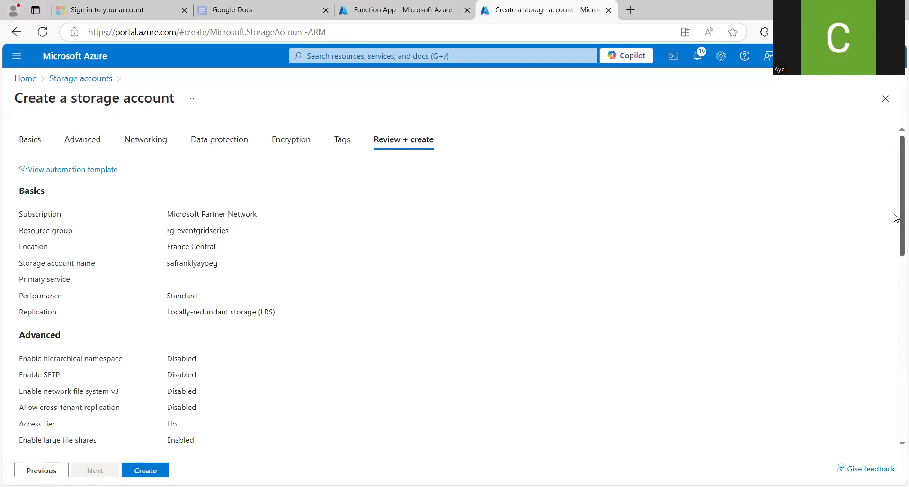
{"action": "left_click_drag", "start_coordinate": [897, 217], "coordinate": [897, 406]}
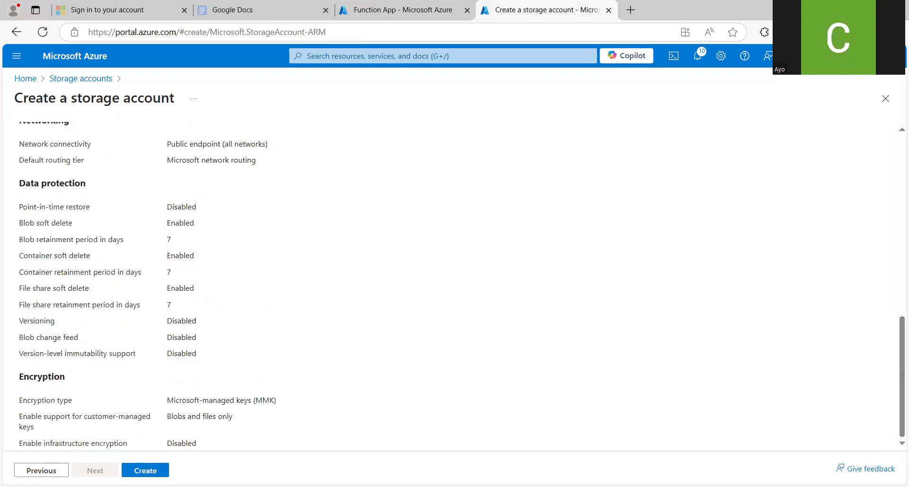
{"action": "left_click", "coordinate": [135, 471]}
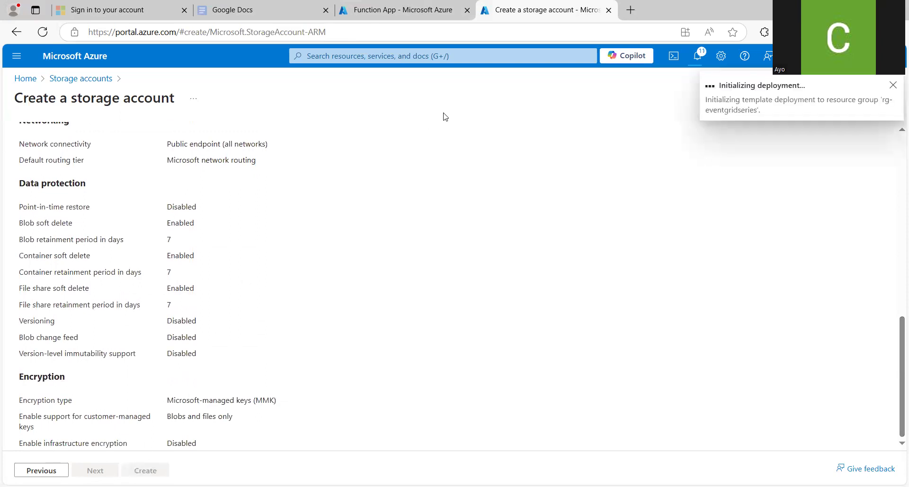
Start a new function app on the Consumption hosting plan and assign it to the rg-eventgridseries resource group
{"action": "left_click", "coordinate": [416, 9]}
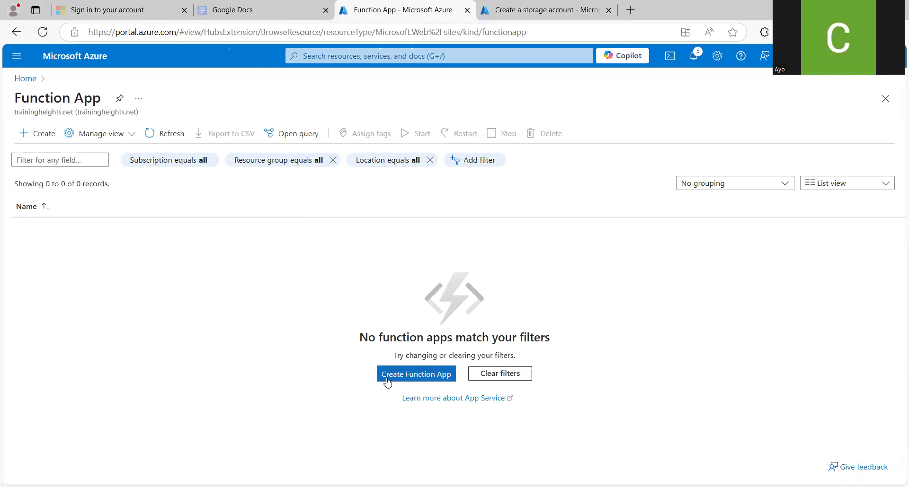
{"action": "left_click", "coordinate": [387, 376]}
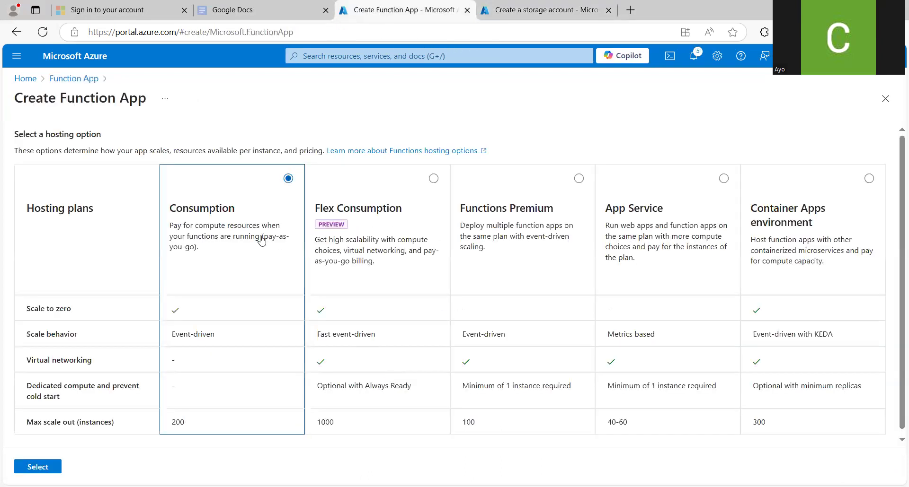
{"action": "left_click", "coordinate": [26, 467]}
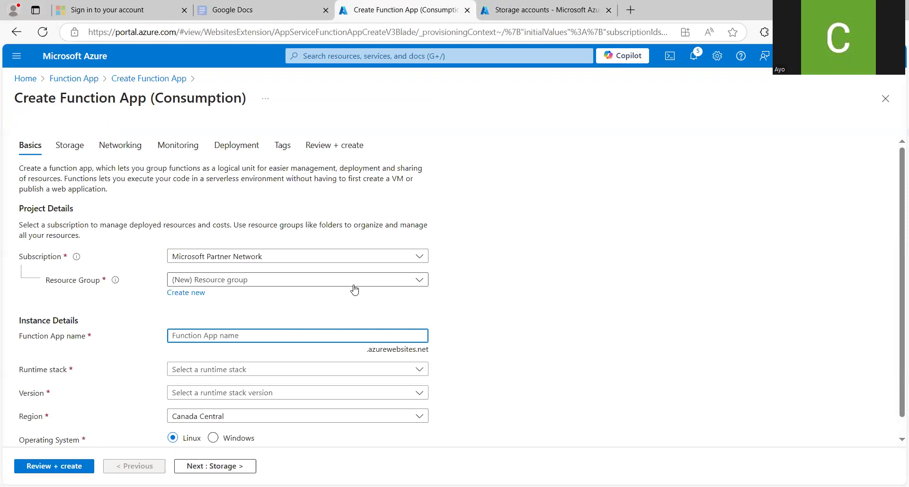
{"action": "left_click", "coordinate": [311, 283]}
{"action": "type", "text": "event"}
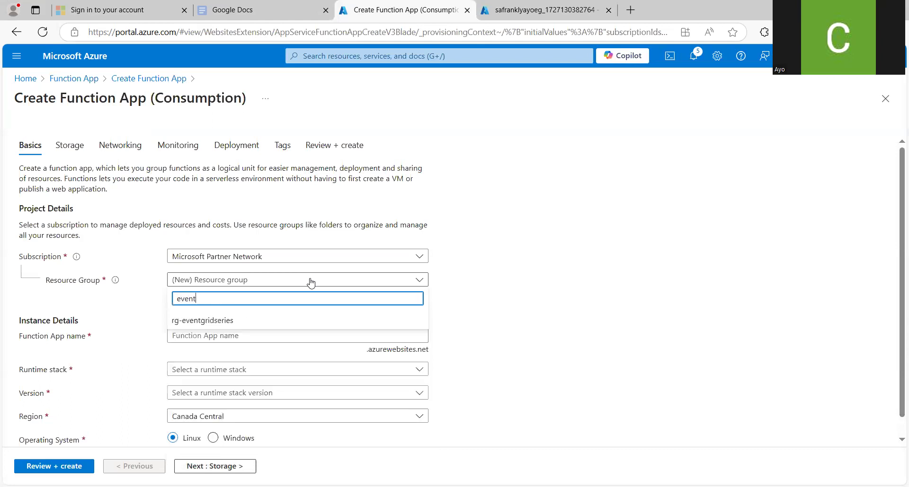
{"action": "left_click", "coordinate": [285, 320]}
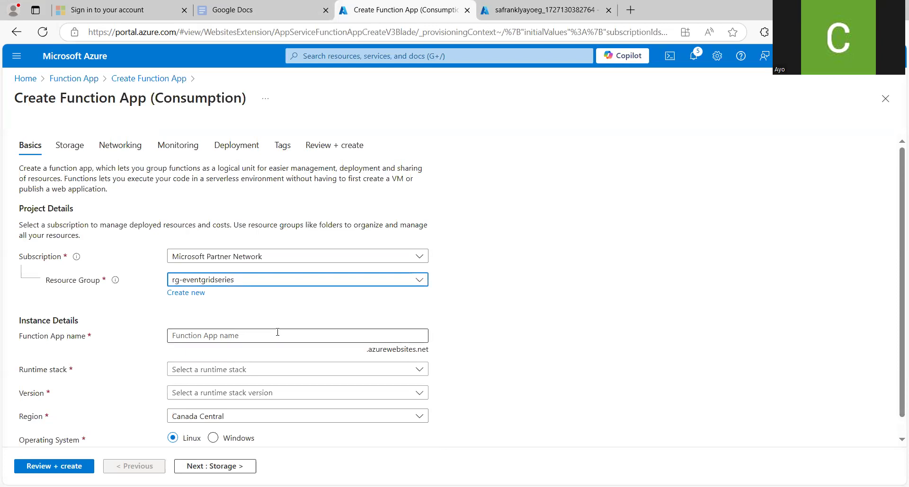
Name the function app fnfranklyayo
{"action": "left_click", "coordinate": [278, 332]}
{"action": "type", "text": "fnfr"}
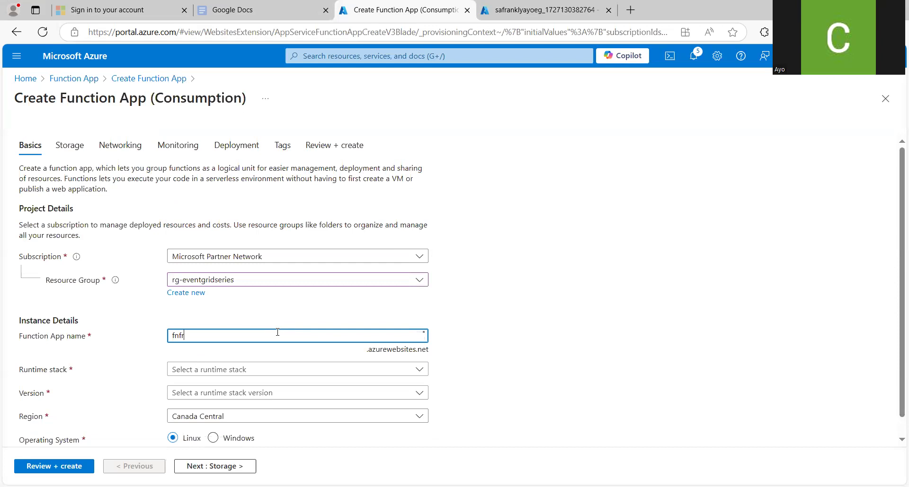
{"action": "type", "text": "anklyayo"}
Set the function app's runtime stack to .NET and its version to 8 (LTS), in-process model
{"action": "left_click", "coordinate": [422, 371]}
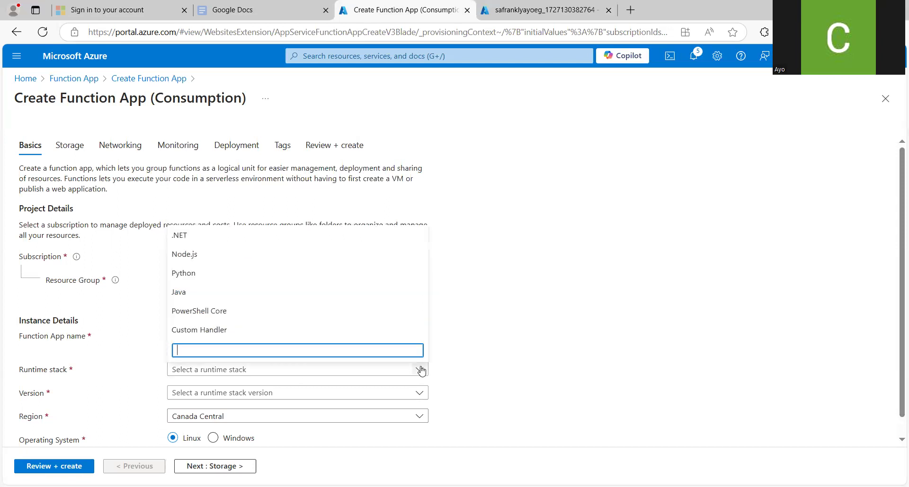
{"action": "left_click", "coordinate": [373, 244]}
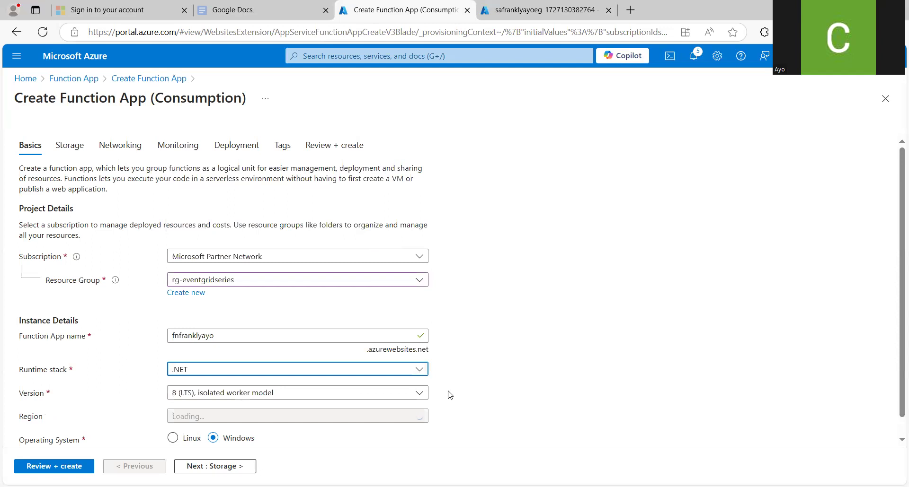
{"action": "left_click", "coordinate": [420, 395]}
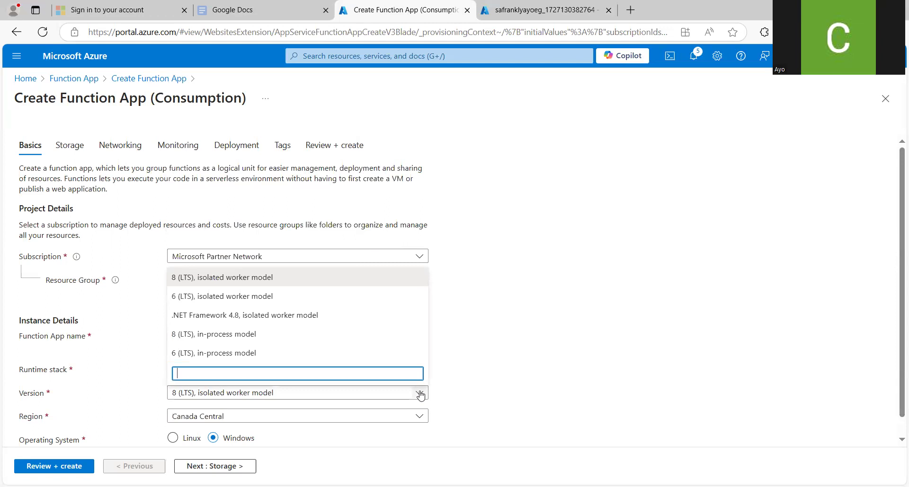
{"action": "left_click", "coordinate": [328, 335]}
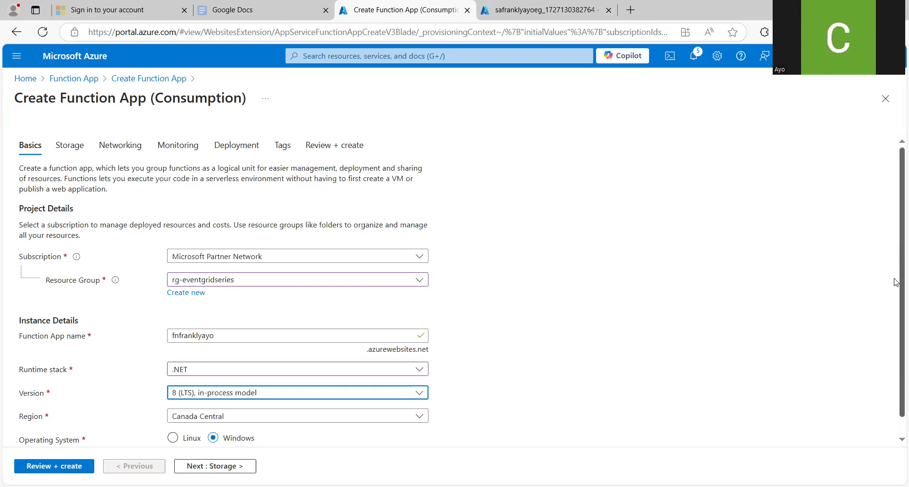
Set the function app's region to France Central
{"action": "scroll", "coordinate": [895, 294], "scroll_direction": "down", "scroll_amount": 1}
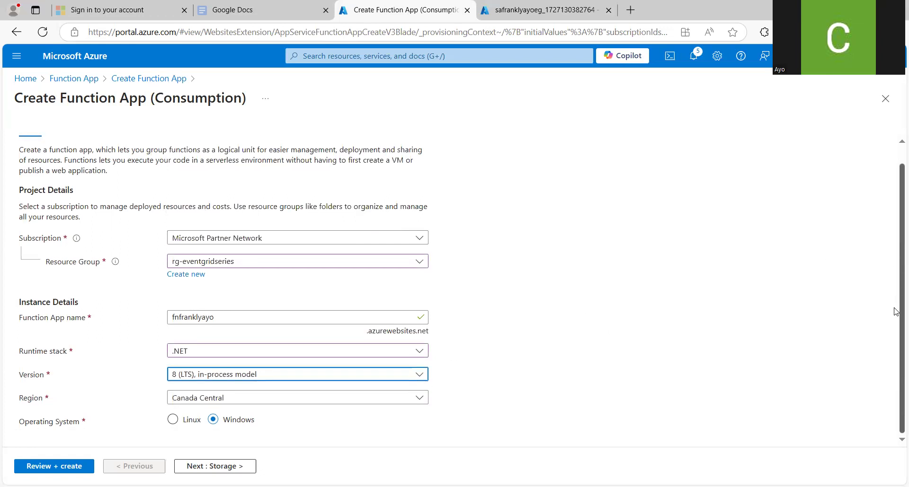
{"action": "left_click", "coordinate": [419, 400]}
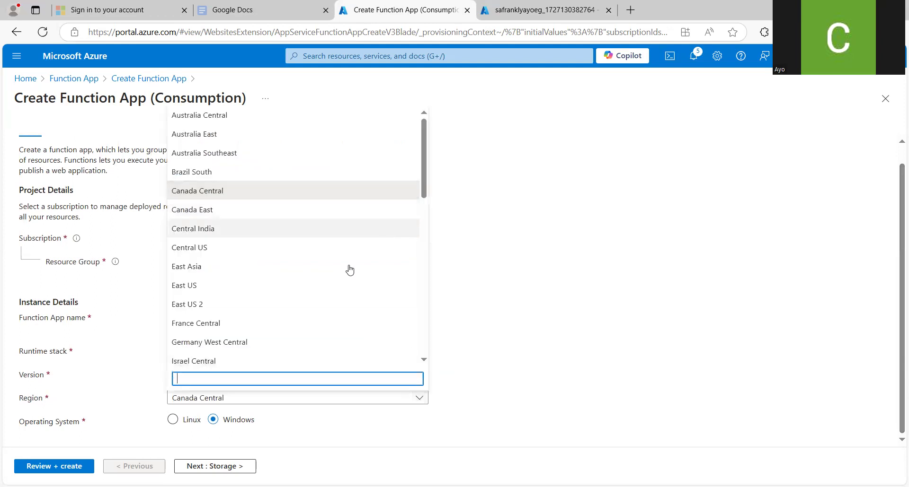
{"action": "left_click", "coordinate": [425, 162]}
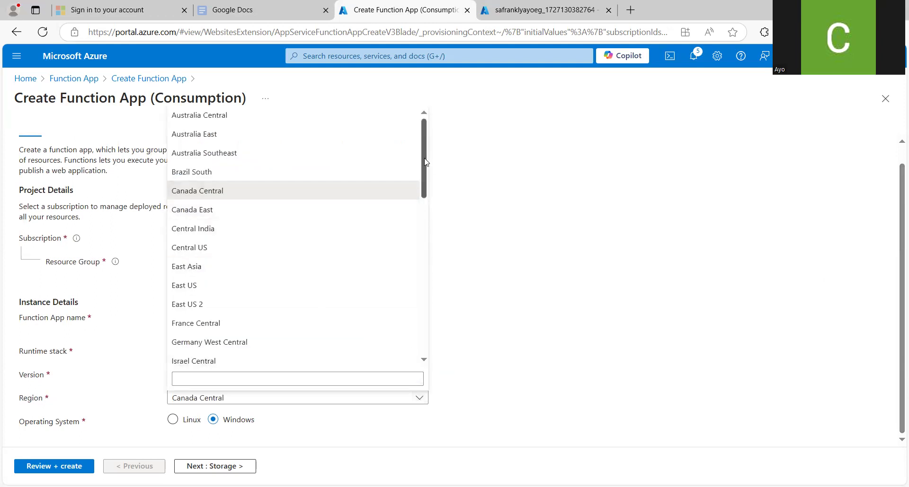
{"action": "left_click_drag", "start_coordinate": [423, 174], "coordinate": [422, 199]}
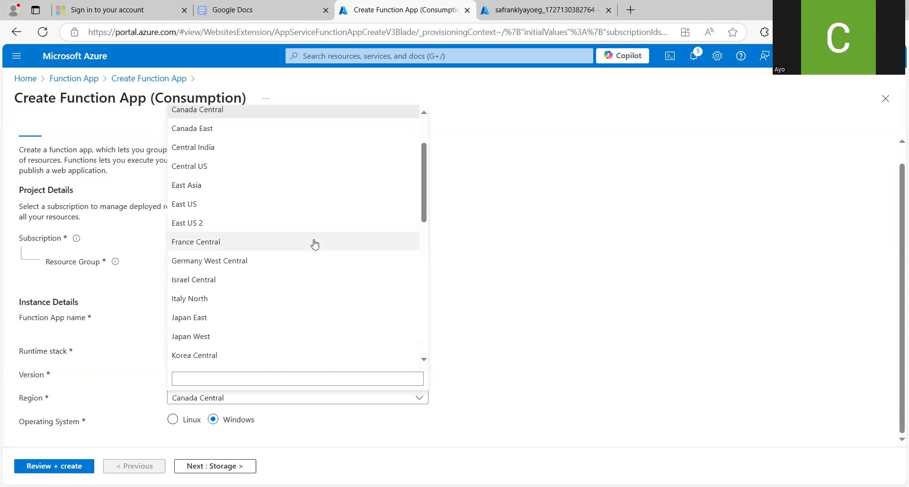
{"action": "left_click", "coordinate": [315, 244]}
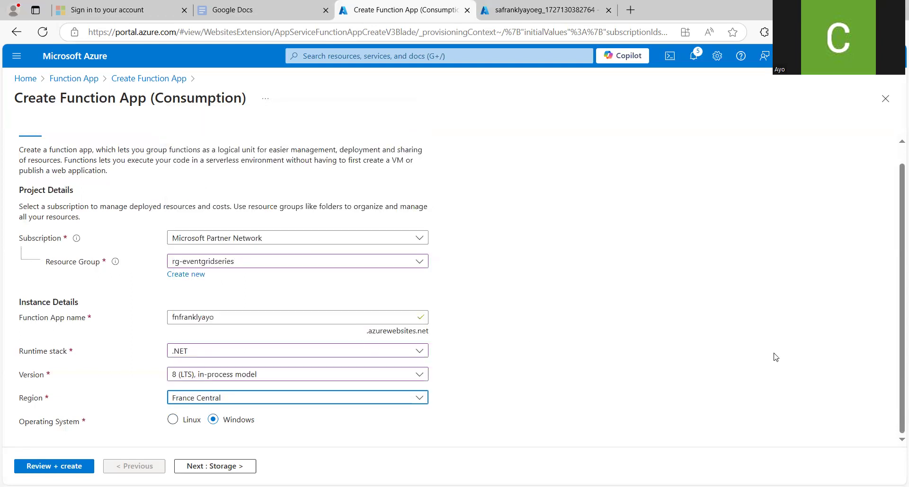
Check the function app's basic settings and submit them for review and validation
{"action": "scroll", "coordinate": [896, 399], "scroll_direction": "up", "scroll_amount": 2}
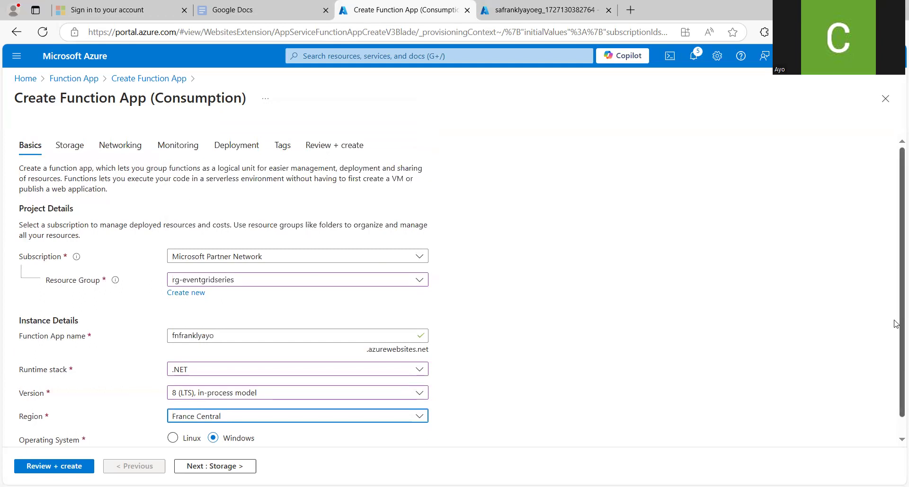
{"action": "scroll", "coordinate": [896, 324], "scroll_direction": "down", "scroll_amount": 1}
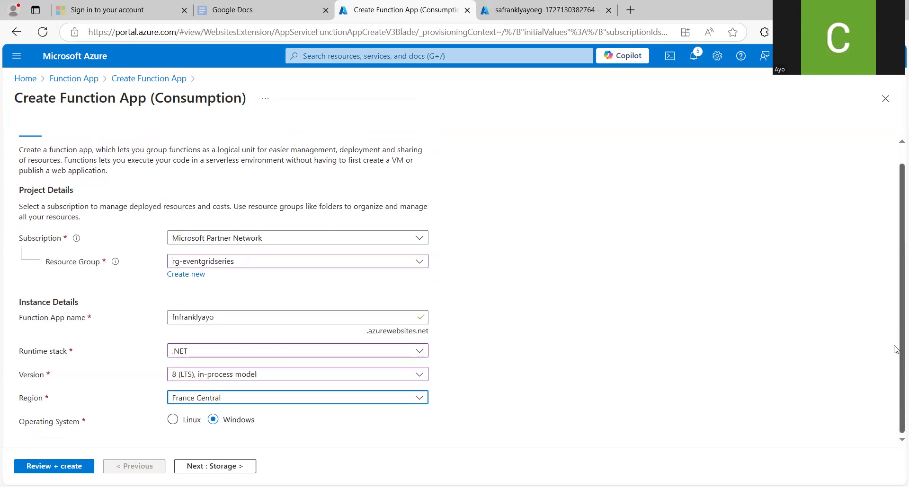
{"action": "left_click", "coordinate": [65, 468]}
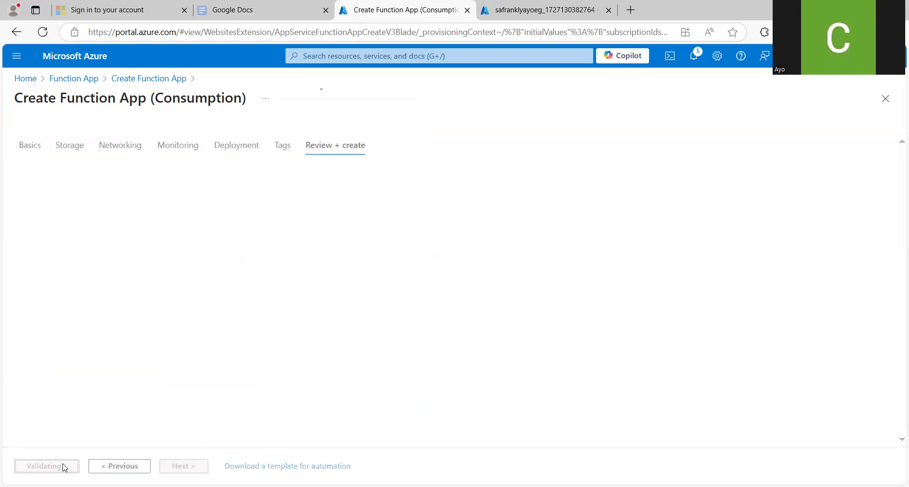
Open the resource page of the newly deployed storage account safranklyayoeg
{"action": "left_click", "coordinate": [530, 10]}
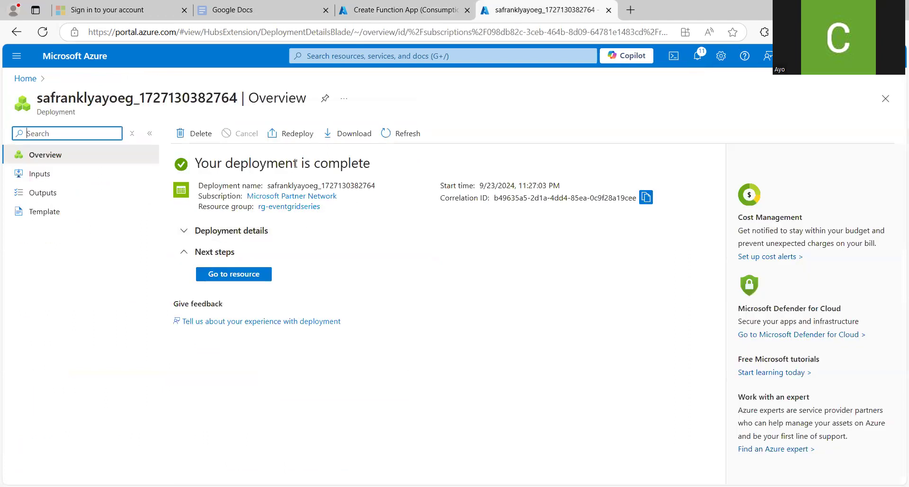
{"action": "left_click", "coordinate": [233, 282]}
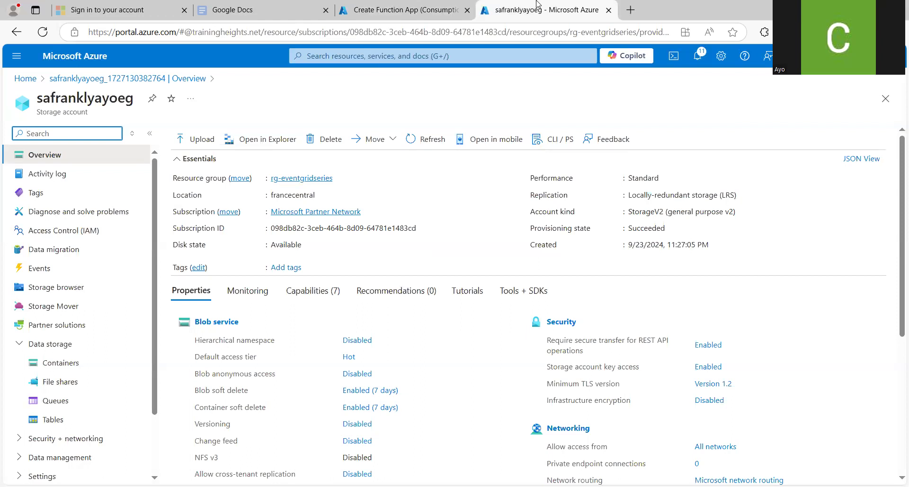
Review the summary of the fnfranklyayo function app and create it
{"action": "left_click", "coordinate": [415, 12]}
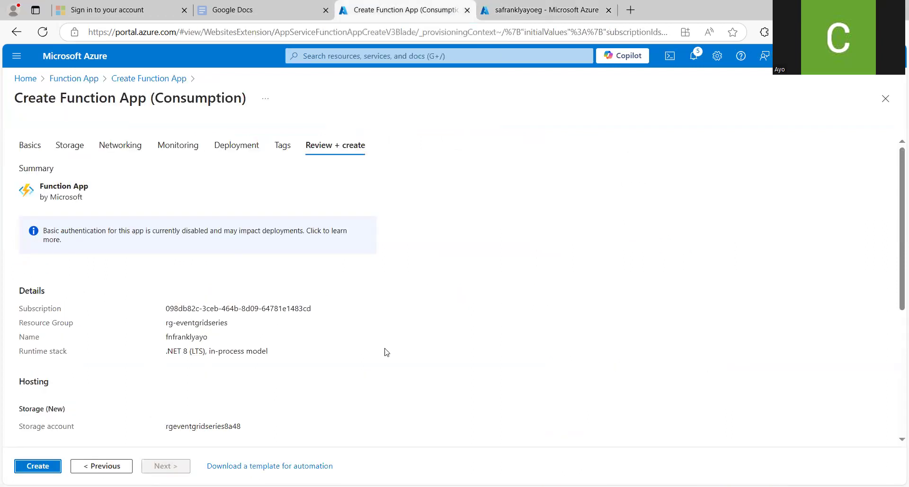
{"action": "left_click_drag", "start_coordinate": [896, 215], "coordinate": [895, 338]}
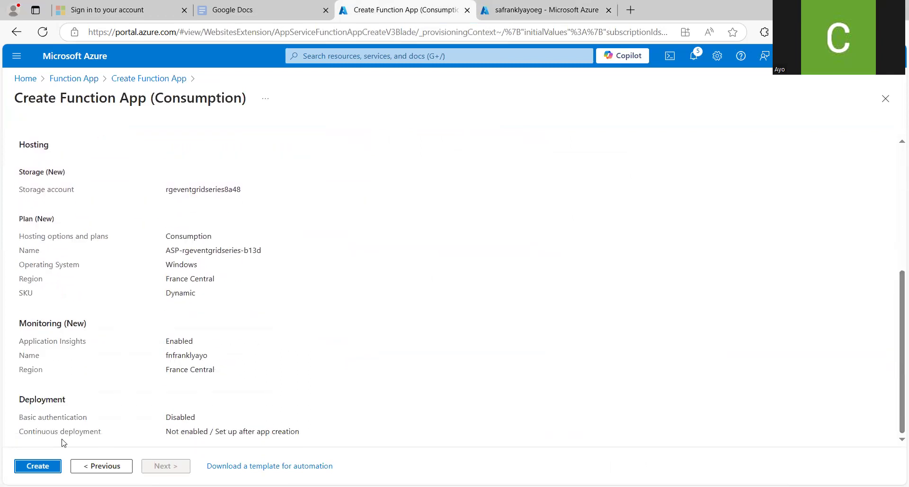
{"action": "left_click", "coordinate": [42, 465]}
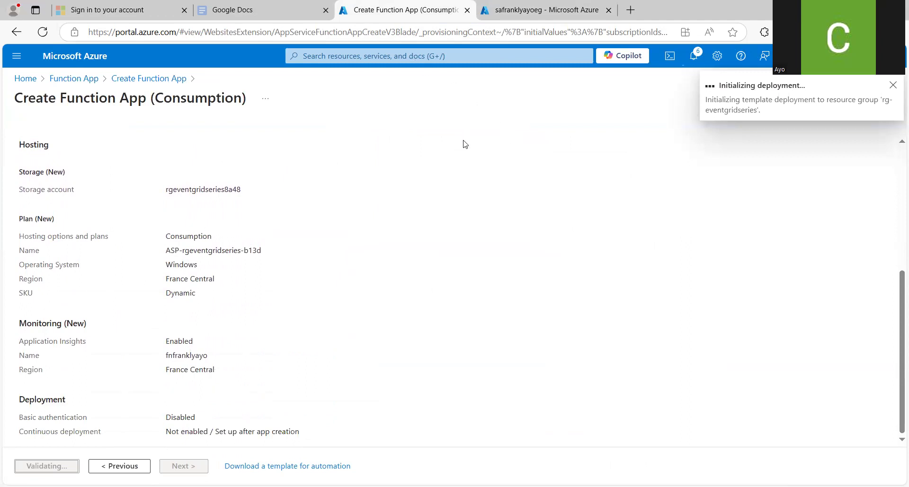
{"action": "left_click_drag", "start_coordinate": [895, 375], "coordinate": [894, 252]}
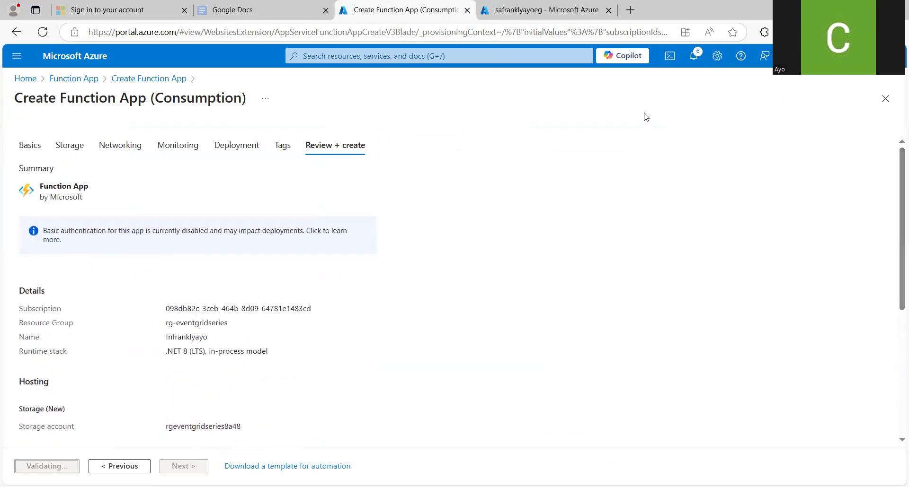
Search the web for "what is azure event grid" in a new browser tab
{"action": "left_click", "coordinate": [630, 10]}
{"action": "type", "text": "what "}
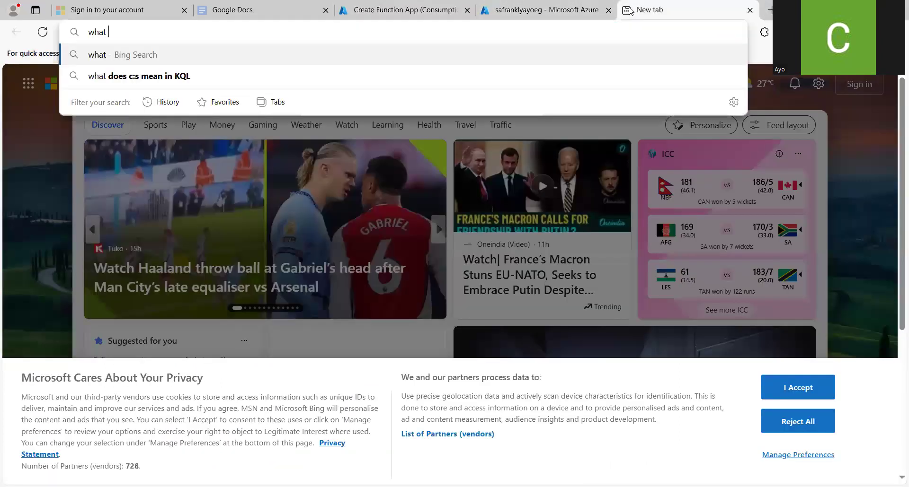
{"action": "type", "text": "is azure eve"}
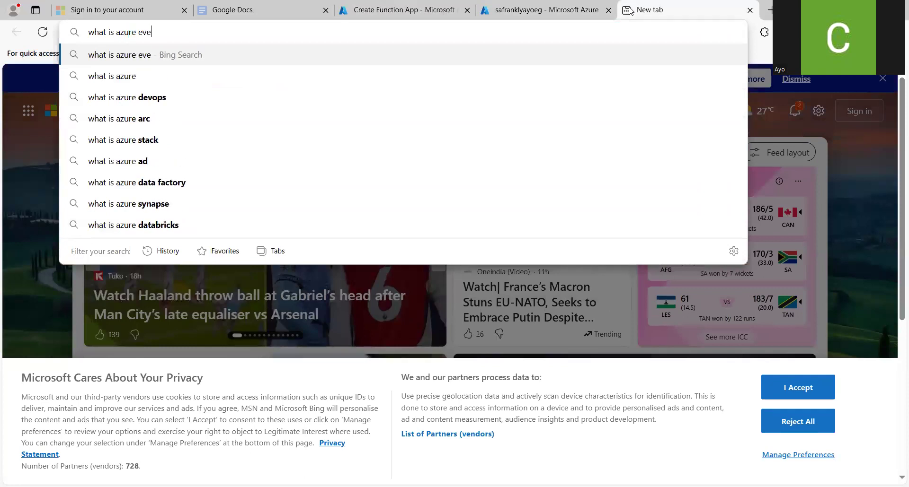
{"action": "type", "text": "nt grid"}
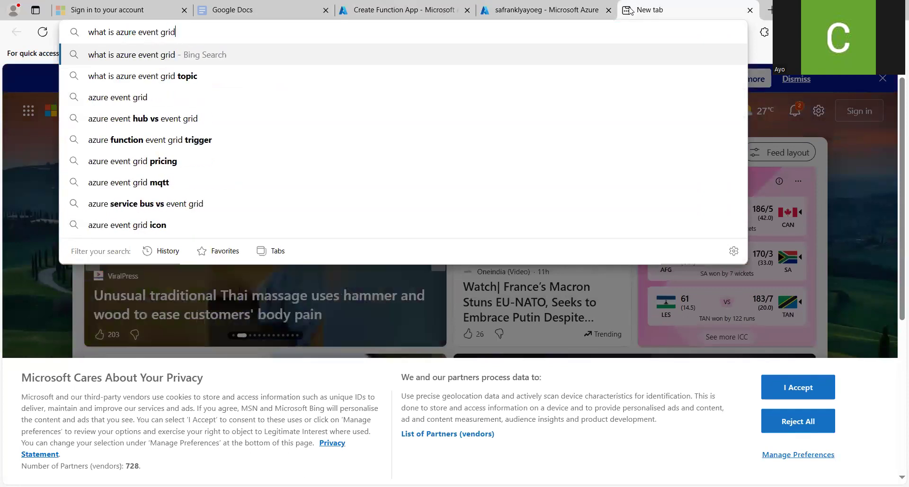
{"action": "key", "text": "Return"}
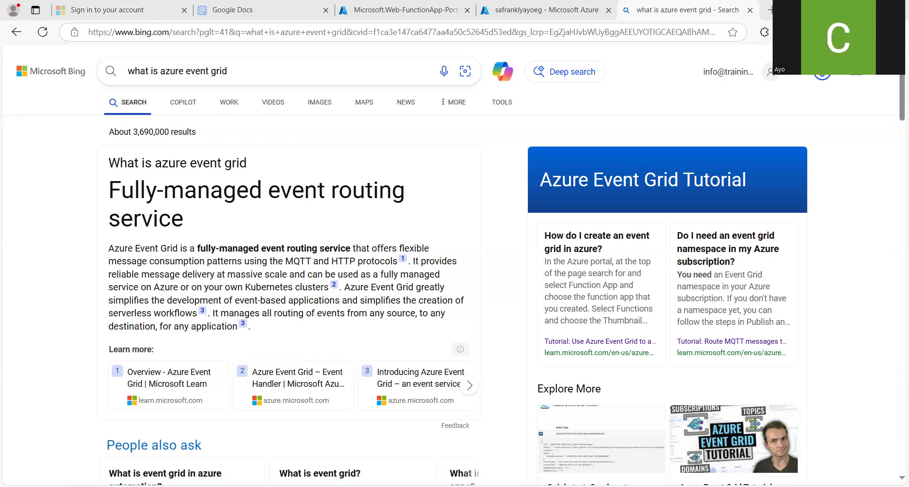
Check the progress of the function app deployment, and look through the web results about Azure Event Grid
{"action": "left_click", "coordinate": [534, 5]}
{"action": "left_click", "coordinate": [407, 10]}
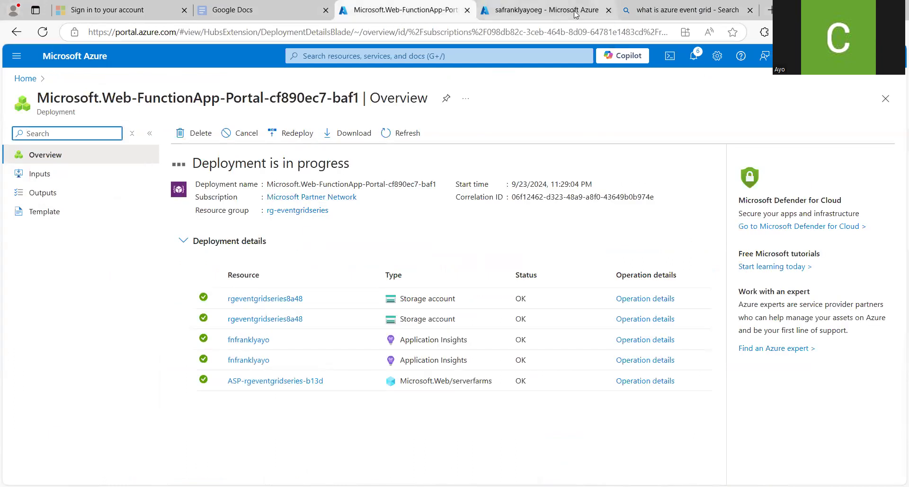
{"action": "left_click", "coordinate": [672, 9]}
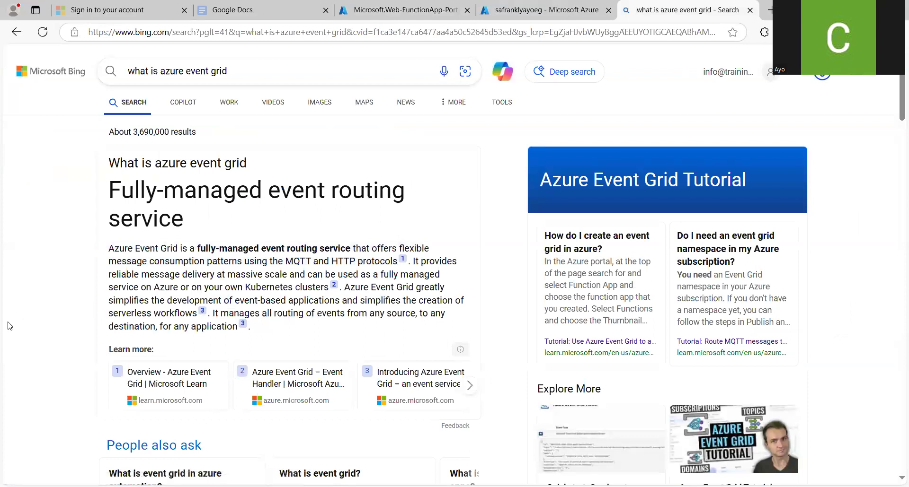
{"action": "scroll", "coordinate": [8, 326], "scroll_direction": "down", "scroll_amount": 5}
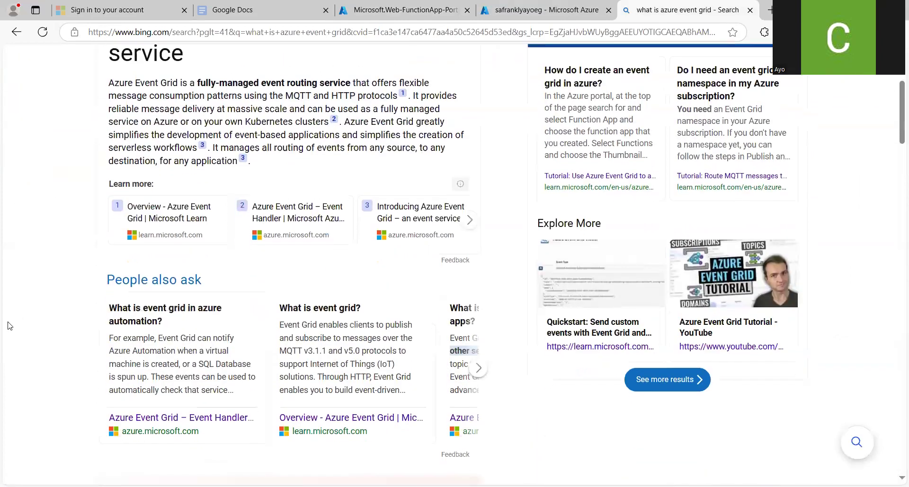
{"action": "scroll", "coordinate": [8, 326], "scroll_direction": "down", "scroll_amount": 3}
{"action": "scroll", "coordinate": [8, 325], "scroll_direction": "up", "scroll_amount": 5}
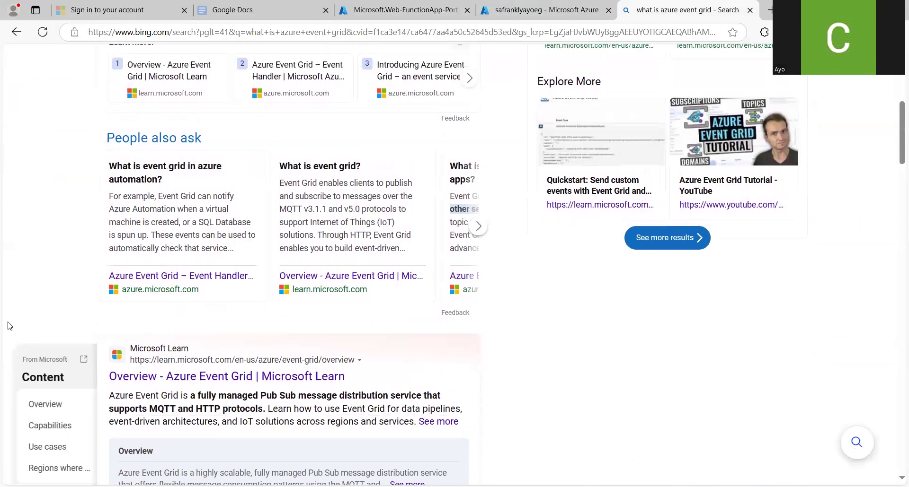
{"action": "scroll", "coordinate": [8, 326], "scroll_direction": "up", "scroll_amount": 3}
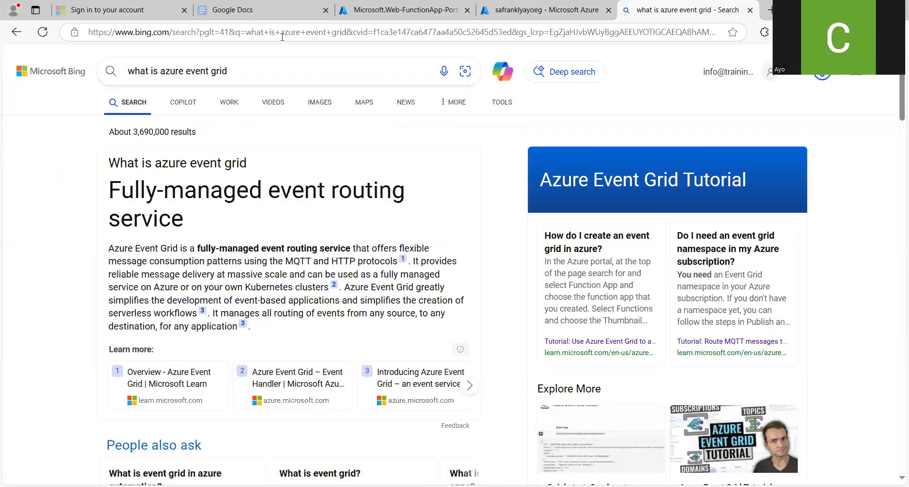
Search the web for "what is the alternative to event grid in azure"
{"action": "left_click", "coordinate": [259, 73]}
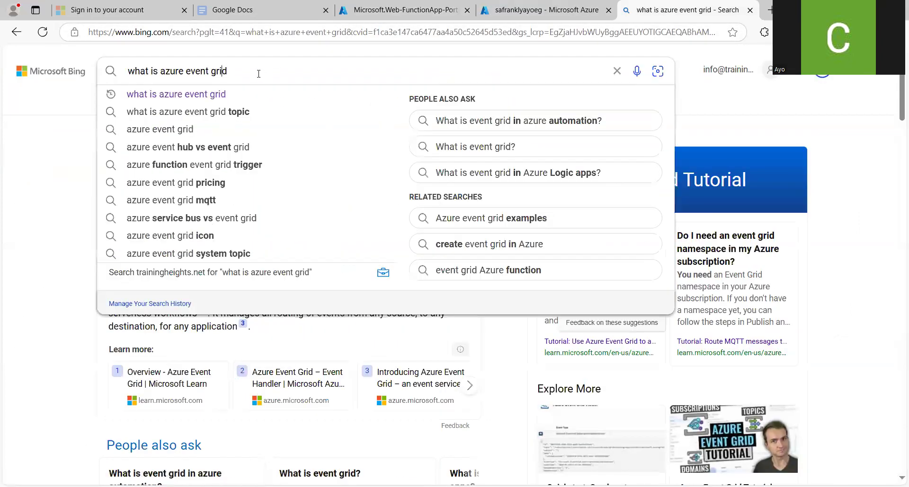
{"action": "key", "text": "BackSpace"}
{"action": "key", "text": "BackSpace"}
{"action": "key", "text": "BackSpace"}
{"action": "key", "text": "BackSpace"}
{"action": "key", "text": "BackSpace"}
{"action": "key", "text": "BackSpace"}
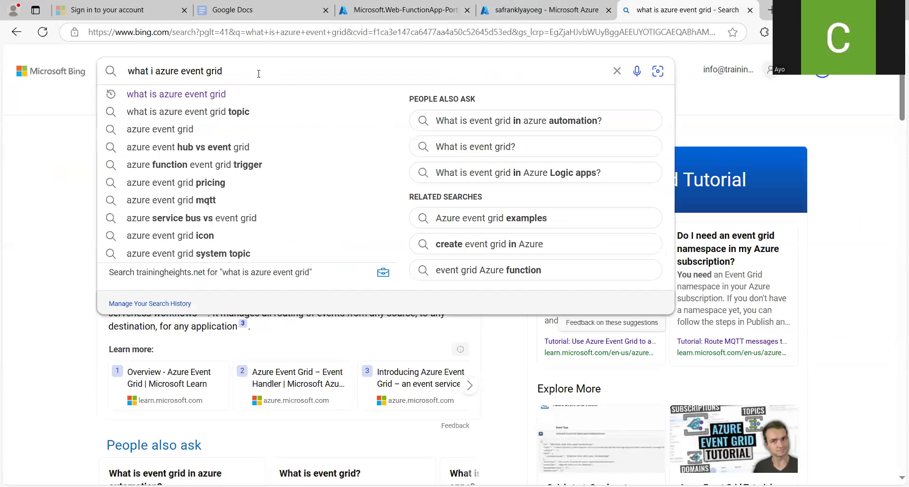
{"action": "type", "text": "hat is the"}
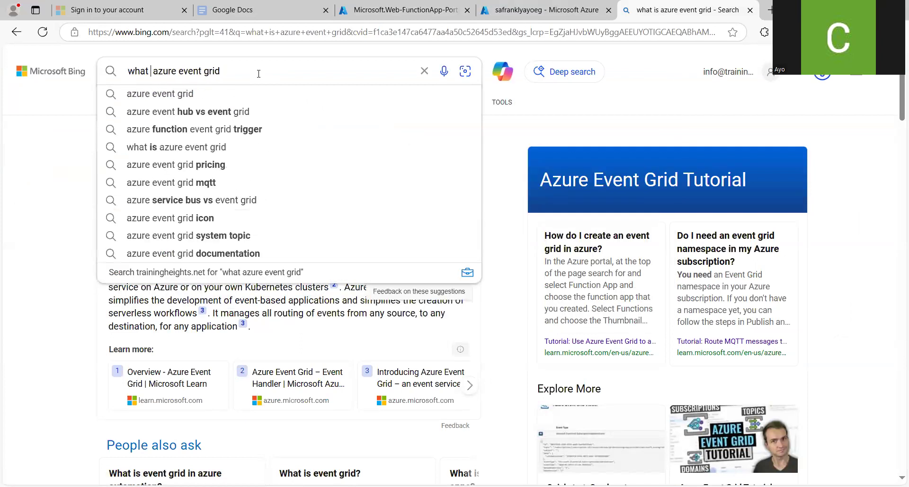
{"action": "type", "text": " alternati"}
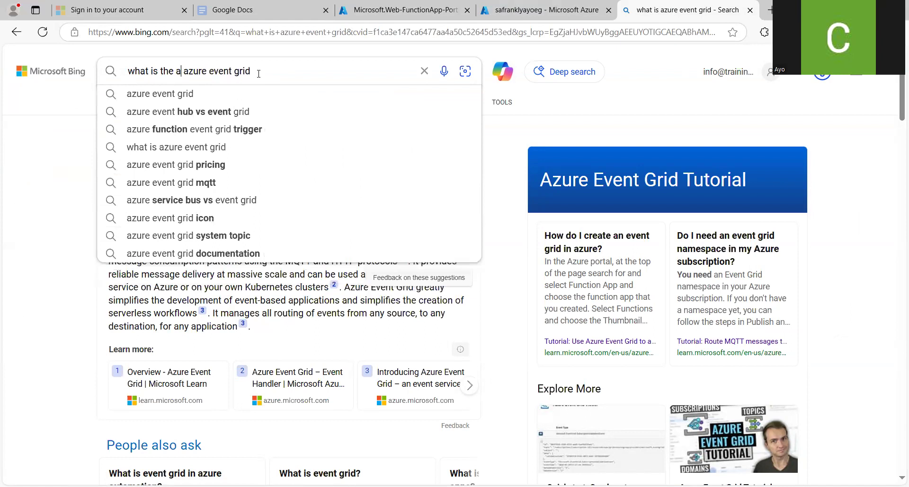
{"action": "type", "text": "ve"}
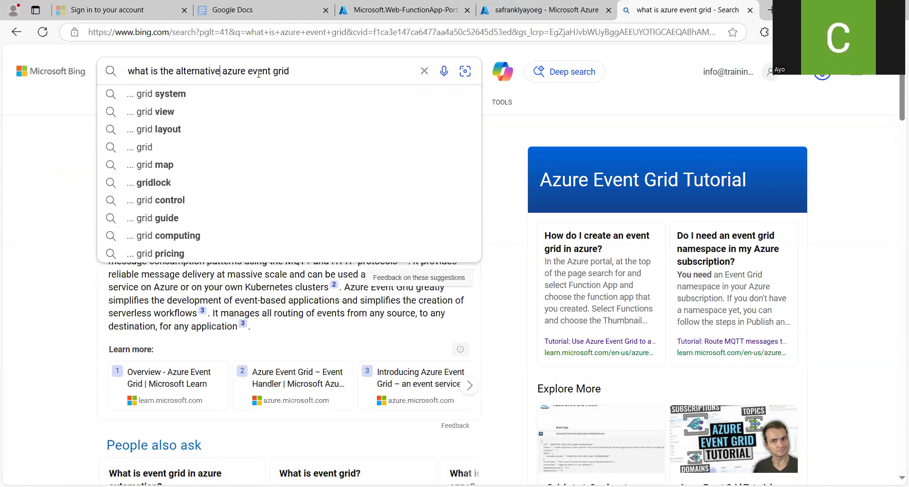
{"action": "type", "text": " to"}
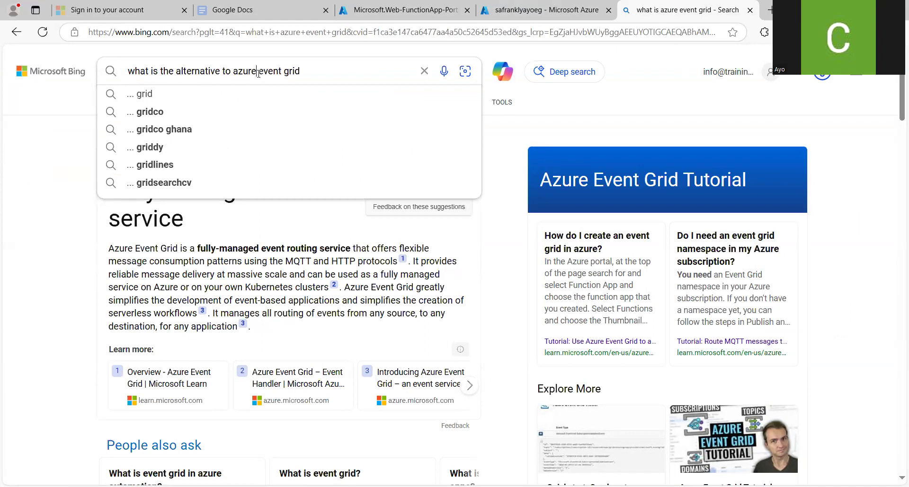
{"action": "key", "text": "BackSpace"}
{"action": "key", "text": "BackSpace"}
{"action": "key", "text": "BackSpace"}
{"action": "key", "text": "BackSpace"}
{"action": "key", "text": "BackSpace"}
{"action": "key", "text": "BackSpace"}
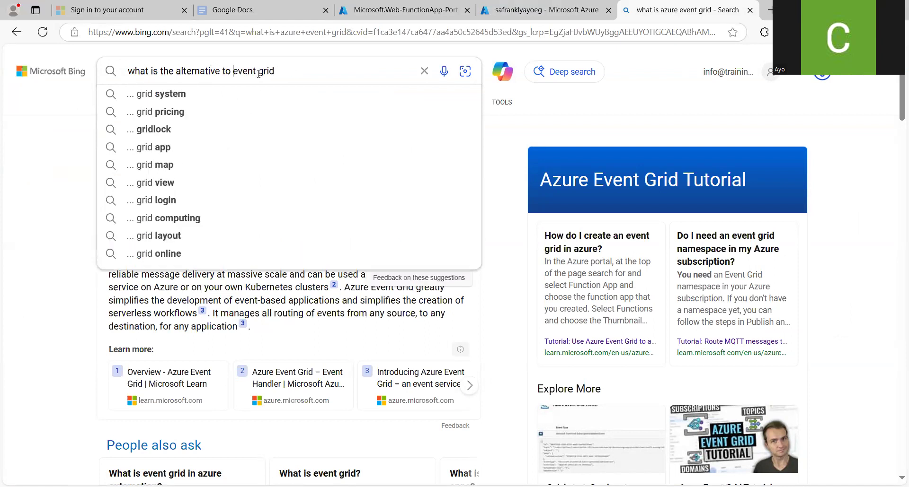
{"action": "type", "text": "in azure"}
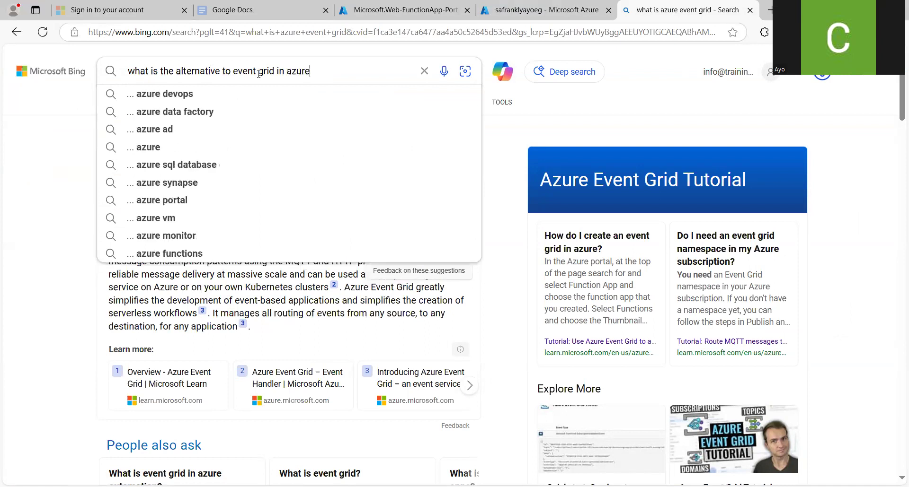
{"action": "key", "text": "Return"}
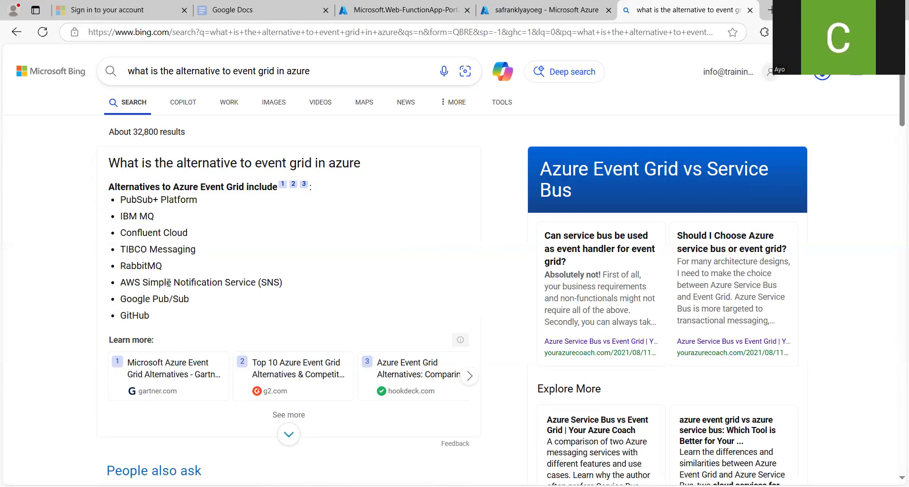
Return to the function app deployment in the Azure portal and open the deployed function app's resource page
{"action": "left_click", "coordinate": [452, 10]}
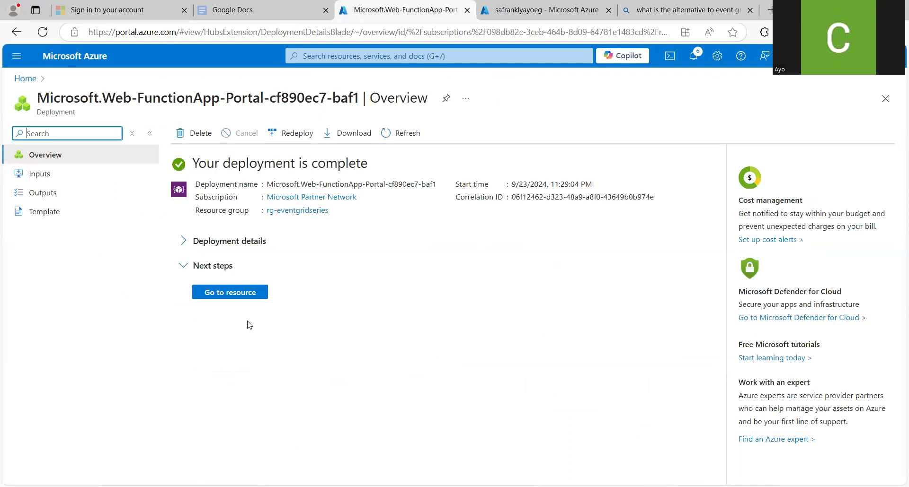
{"action": "left_click", "coordinate": [251, 293]}
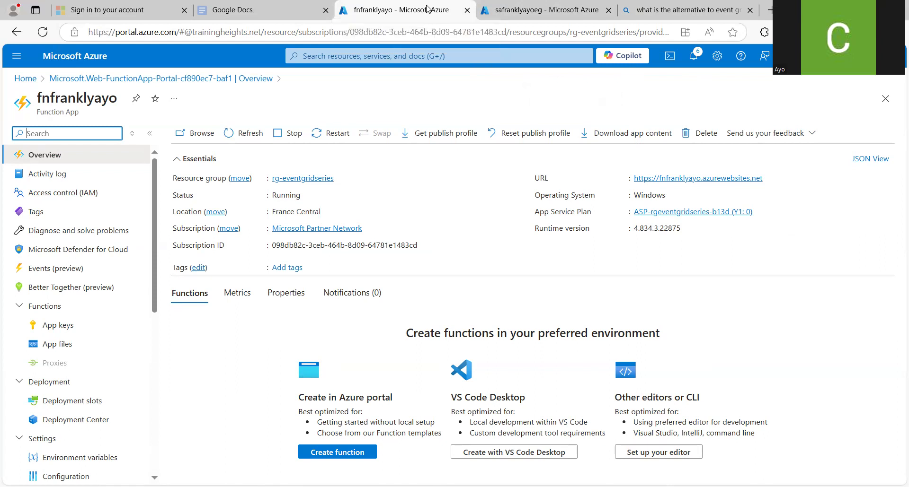
Create a blob container named data in the safranklyayoeg storage account
{"action": "left_click", "coordinate": [543, 6]}
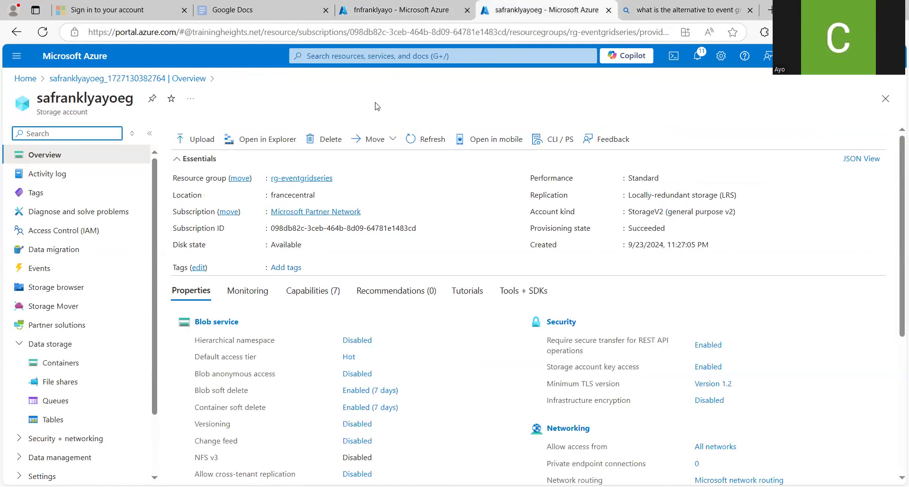
{"action": "left_click", "coordinate": [65, 369]}
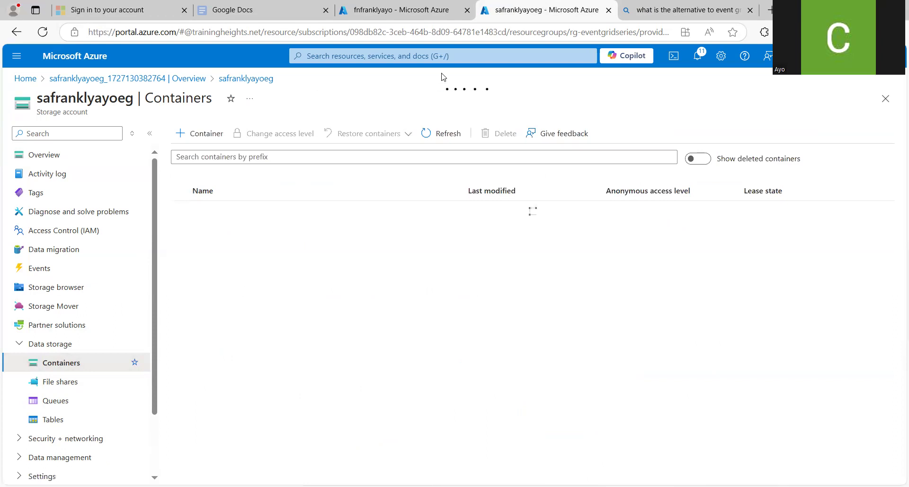
{"action": "left_click", "coordinate": [192, 136]}
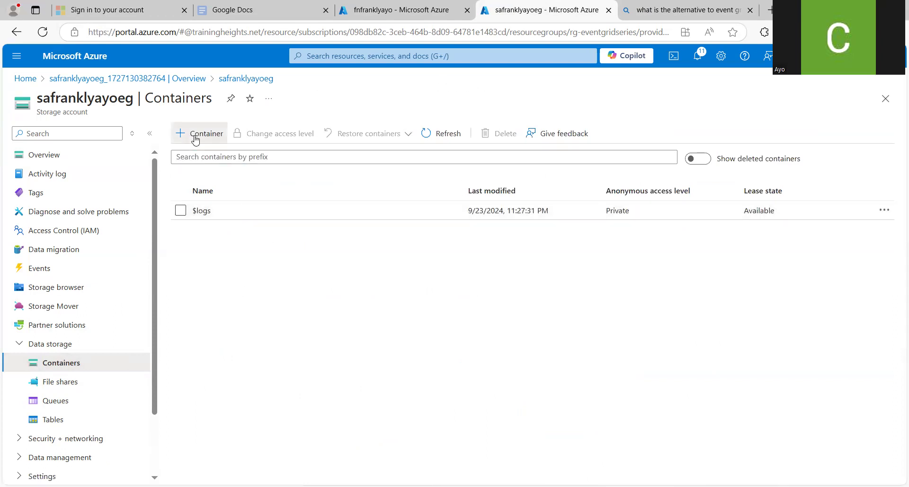
{"action": "left_click", "coordinate": [691, 134]}
{"action": "type", "text": "data"}
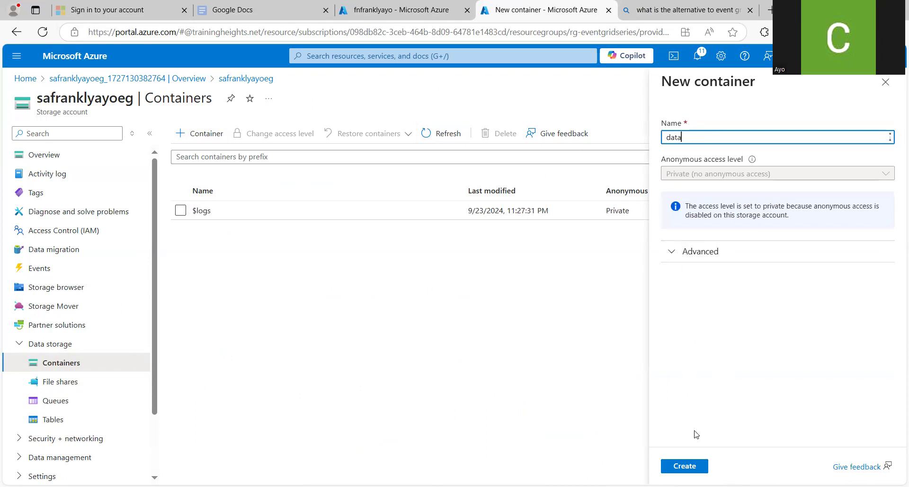
{"action": "left_click", "coordinate": [684, 467]}
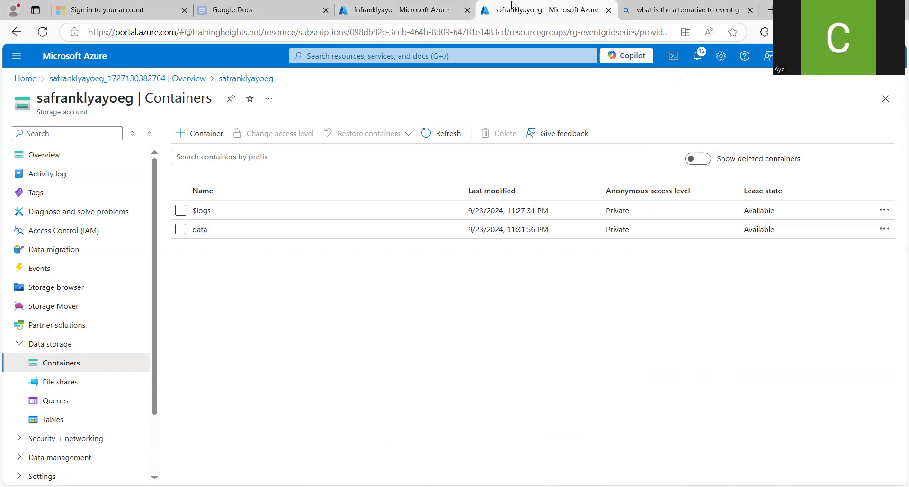
Create a function named EventGridTrigger1 from the Azure Event Grid trigger template in the fnfranklyayo function app
{"action": "left_click", "coordinate": [401, 7]}
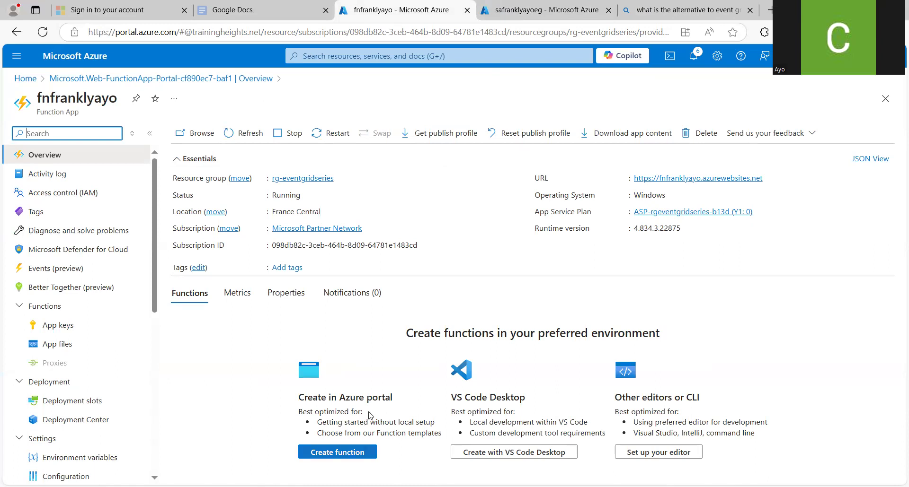
{"action": "left_click", "coordinate": [337, 452]}
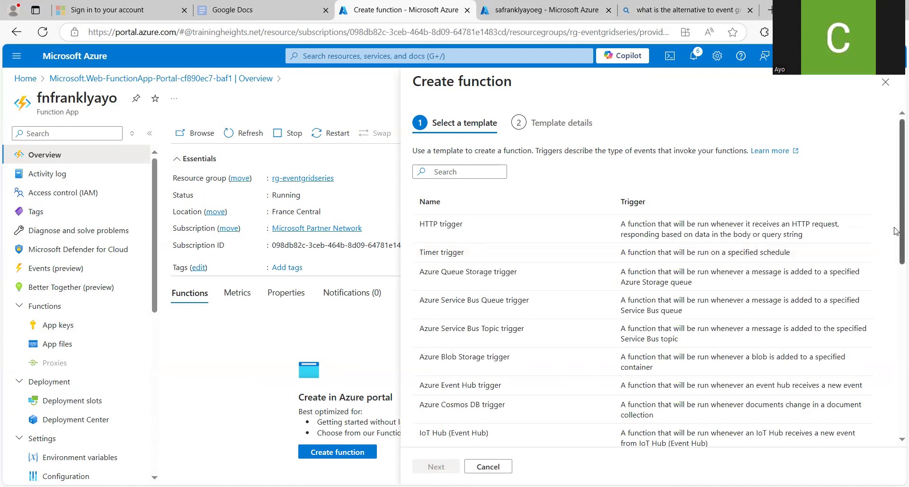
{"action": "scroll", "coordinate": [895, 219], "scroll_direction": "down", "scroll_amount": 2}
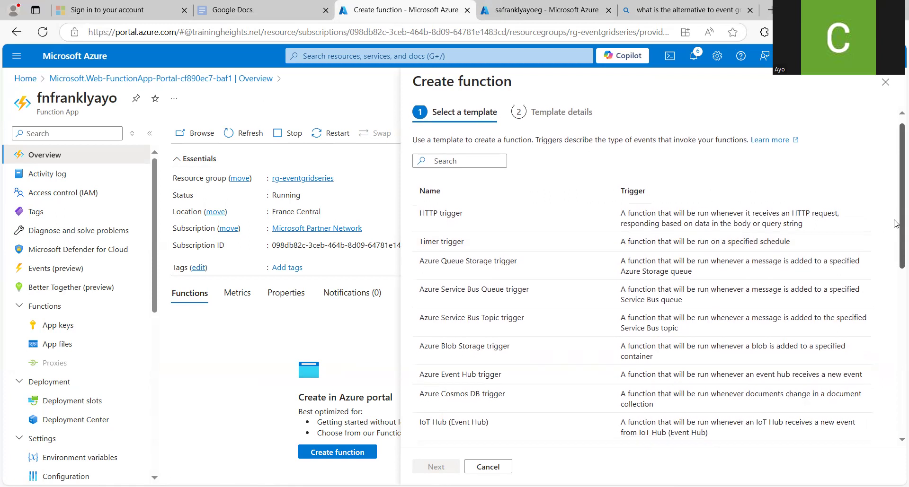
{"action": "scroll", "coordinate": [892, 260], "scroll_direction": "down", "scroll_amount": 4}
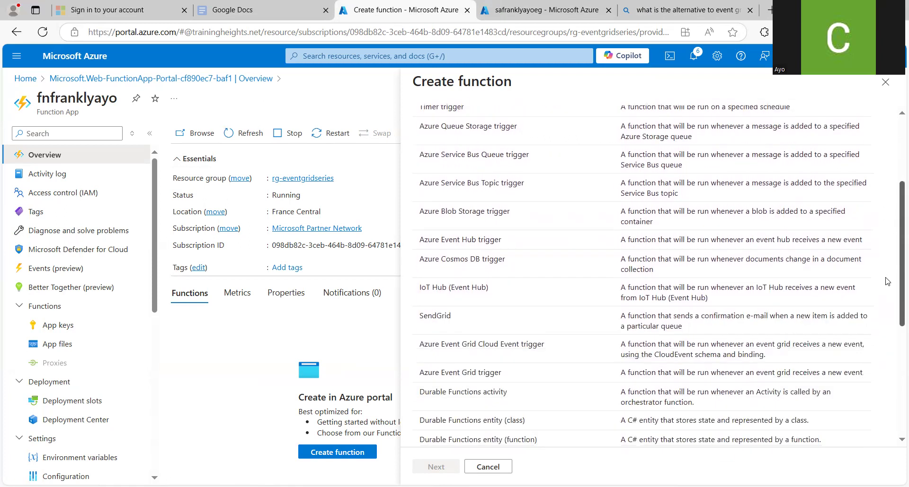
{"action": "scroll", "coordinate": [874, 321], "scroll_direction": "down", "scroll_amount": 1}
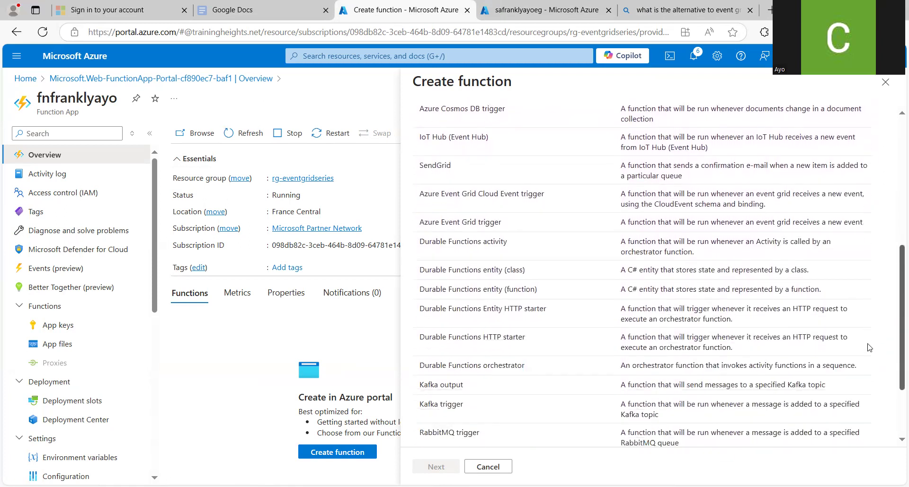
{"action": "left_click", "coordinate": [635, 218]}
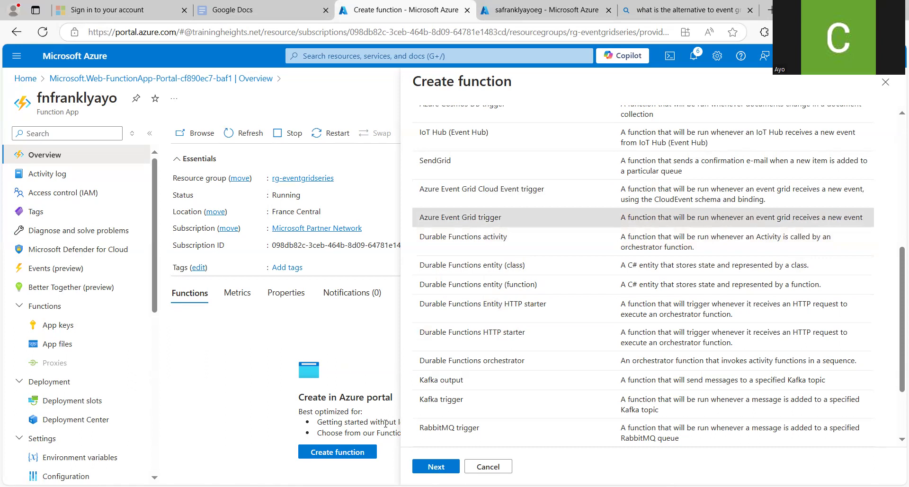
{"action": "key", "text": "Return"}
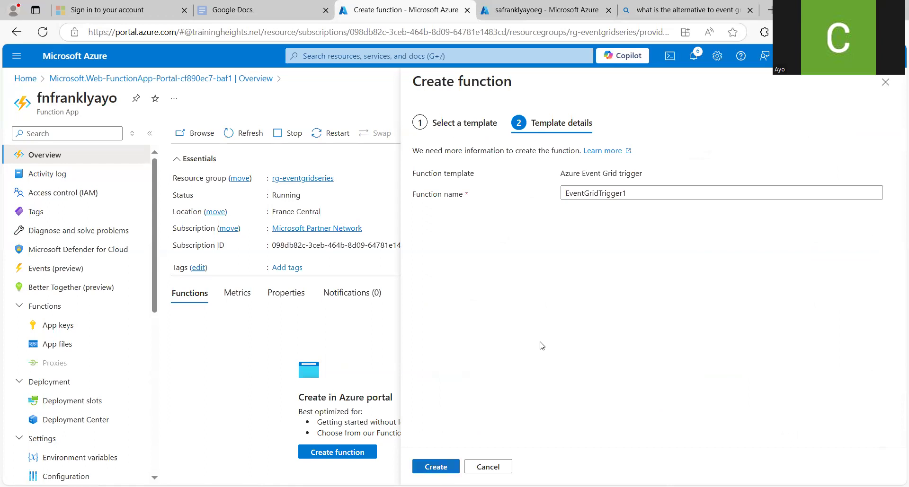
{"action": "key", "text": "Return"}
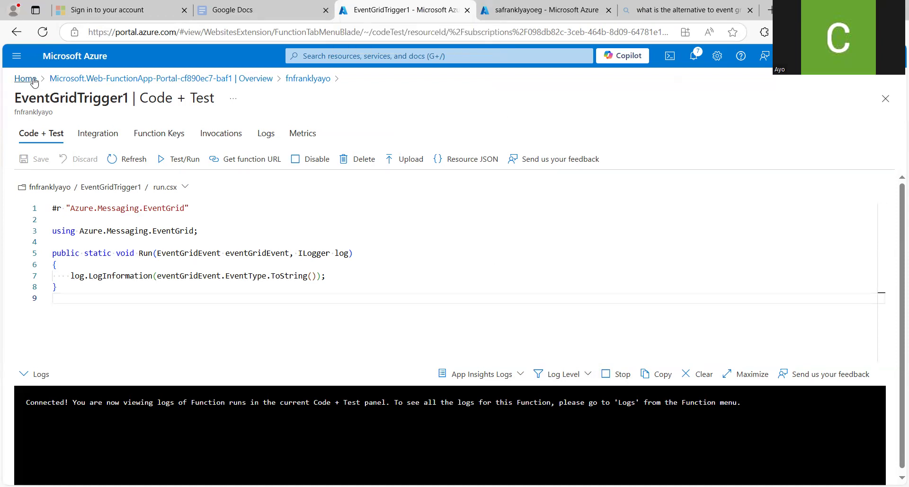
Return to the function app's overview page, and open the Events page of the safranklyayoeg storage account
{"action": "left_click", "coordinate": [111, 83]}
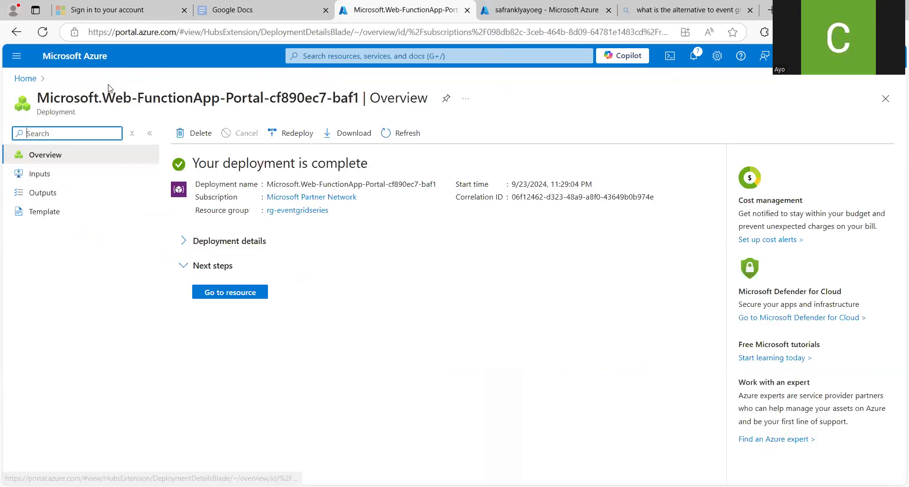
{"action": "left_click", "coordinate": [218, 293]}
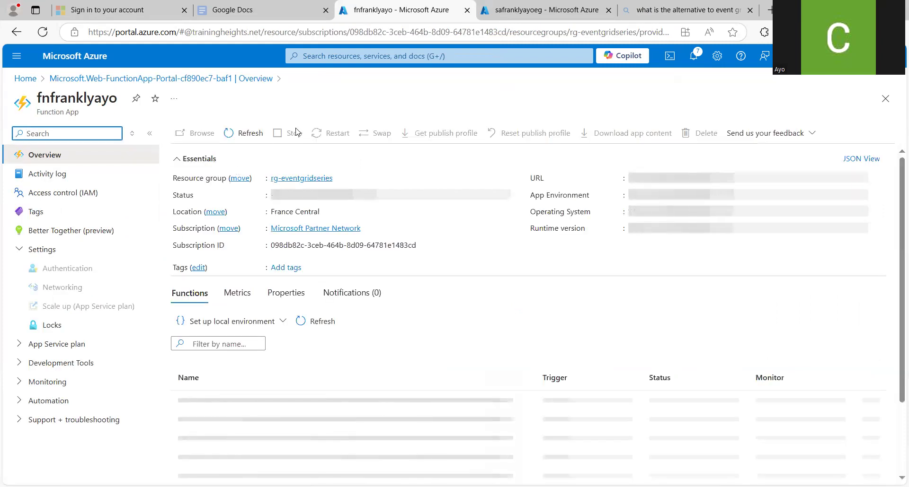
{"action": "key", "text": "ctrl+Tab"}
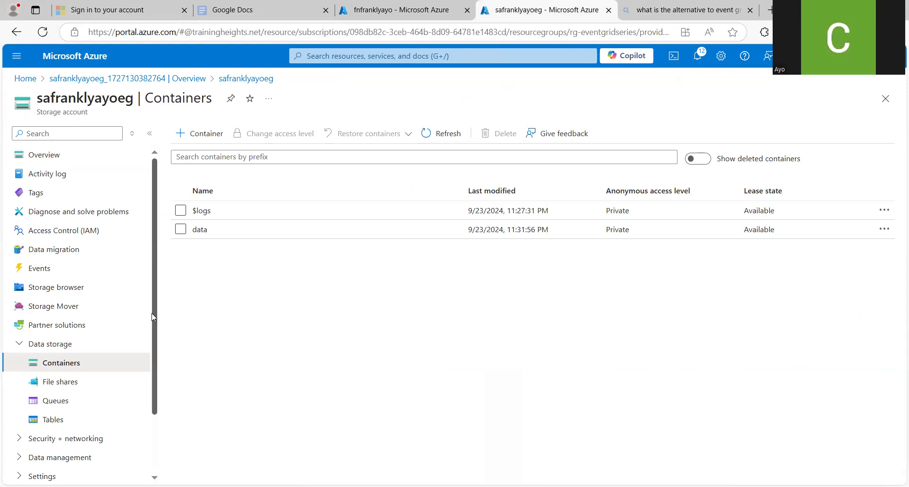
{"action": "scroll", "coordinate": [152, 318], "scroll_direction": "down", "scroll_amount": 2}
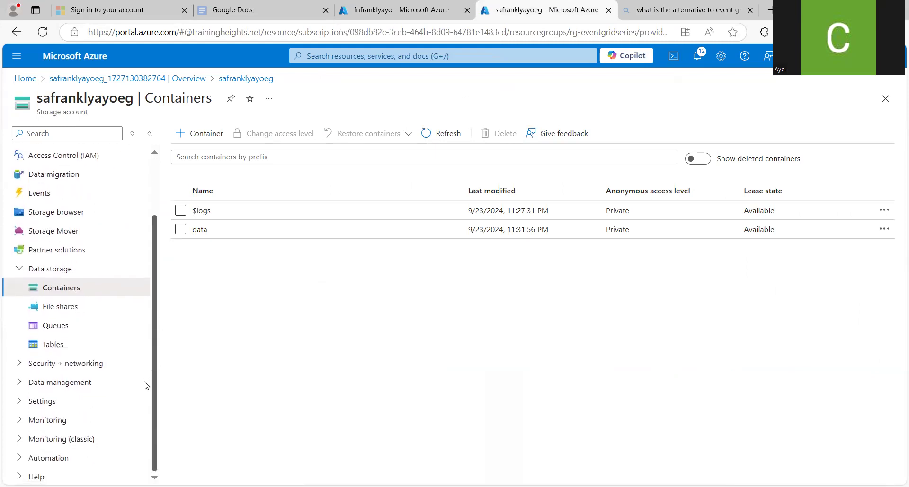
{"action": "scroll", "coordinate": [148, 368], "scroll_direction": "up", "scroll_amount": 1}
{"action": "scroll", "coordinate": [149, 368], "scroll_direction": "up", "scroll_amount": 1}
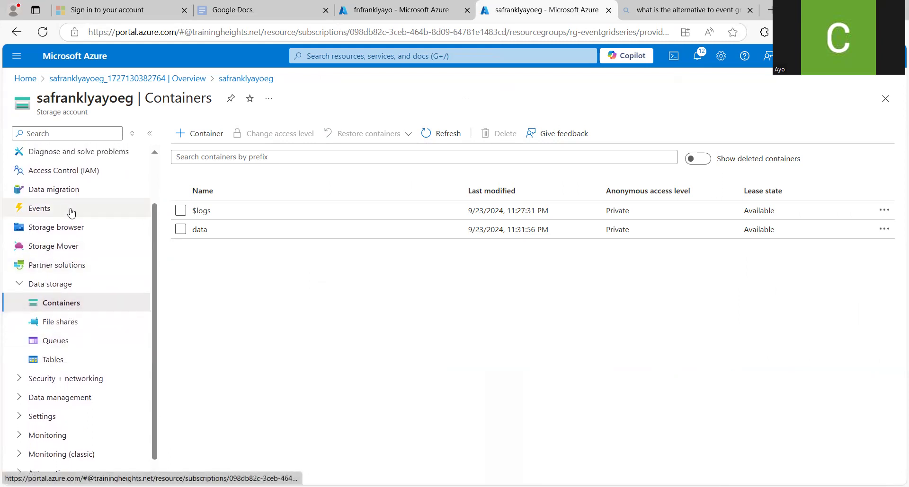
{"action": "left_click_drag", "start_coordinate": [153, 273], "coordinate": [134, 254]}
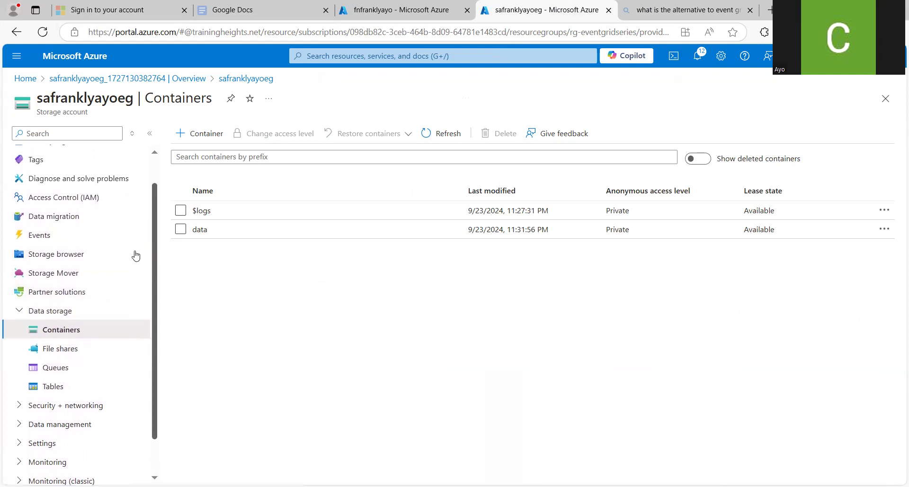
{"action": "left_click", "coordinate": [89, 239]}
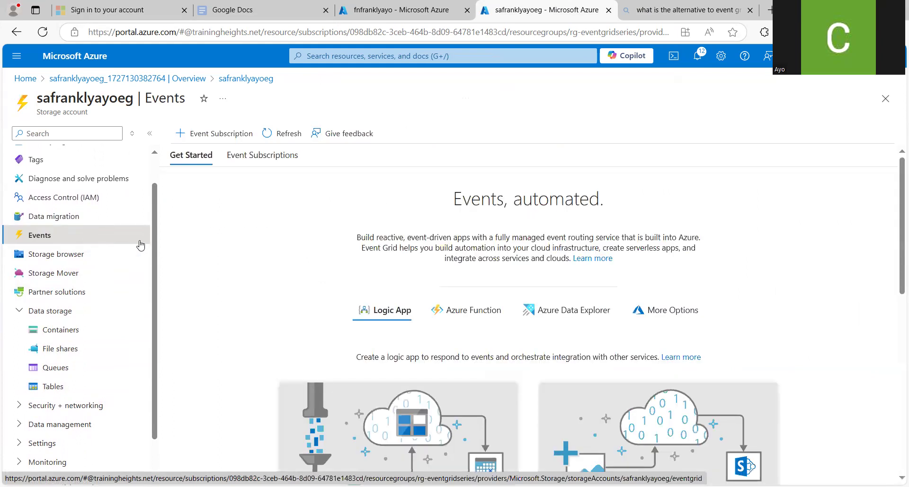
Start a new event subscription for the storage account, named esfranklyayo and using the Event Grid Schema
{"action": "left_click", "coordinate": [223, 138]}
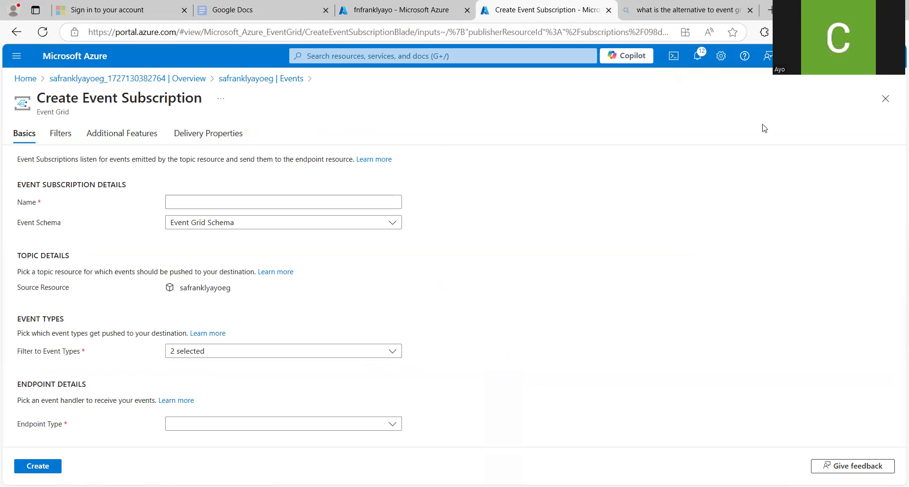
{"action": "left_click", "coordinate": [885, 99]}
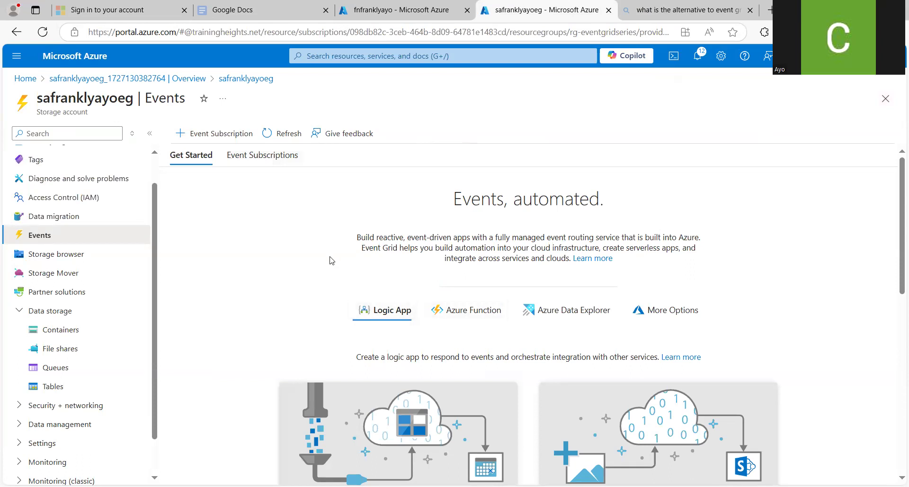
{"action": "left_click", "coordinate": [220, 134]}
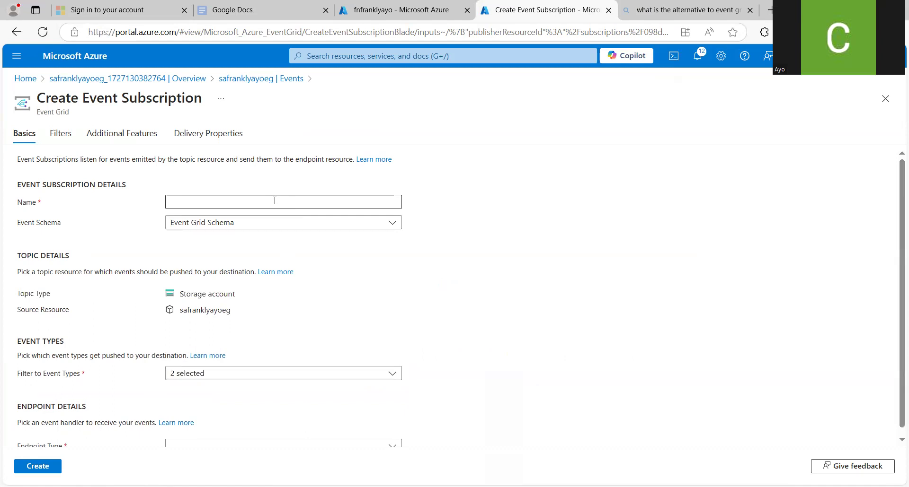
{"action": "left_click", "coordinate": [274, 200]}
{"action": "type", "text": "es"}
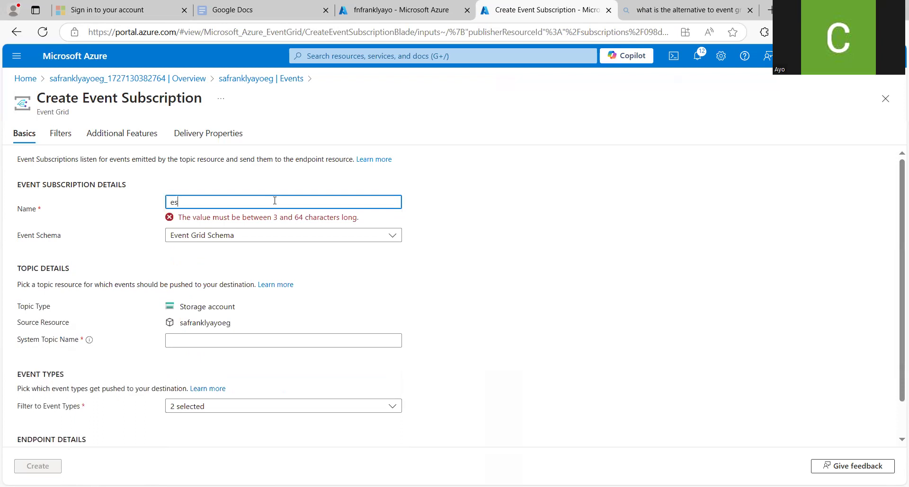
{"action": "type", "text": "franklyayo"}
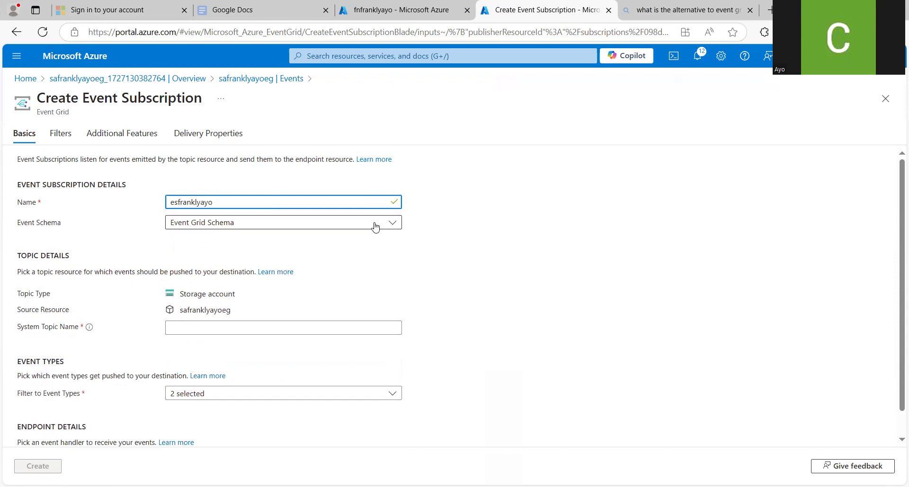
{"action": "left_click", "coordinate": [400, 228]}
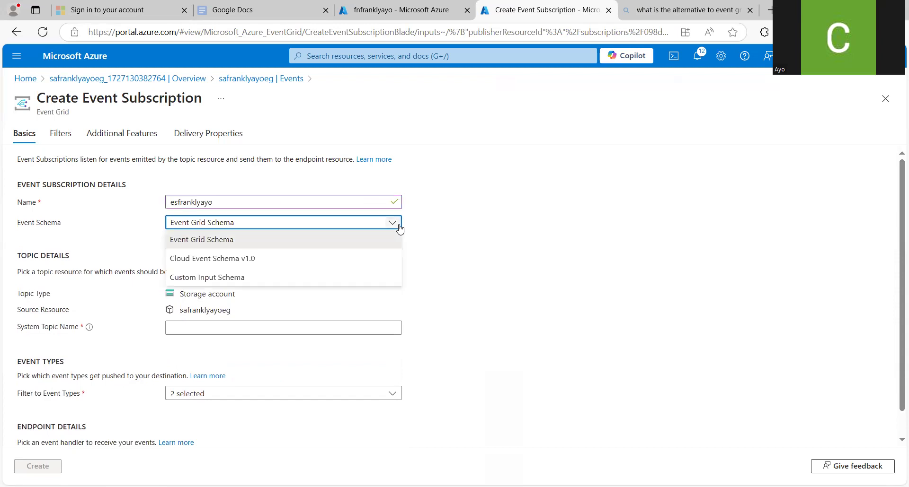
{"action": "left_click", "coordinate": [362, 242]}
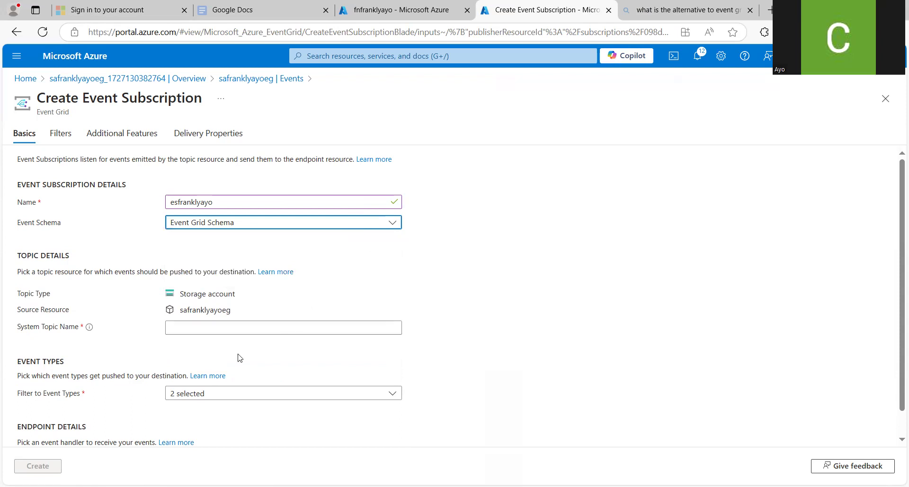
Name the system topic stnfranklyayo and review the event type filter, keeping Blob Created and Blob Deleted selected
{"action": "left_click", "coordinate": [227, 329]}
{"action": "type", "text": "st"}
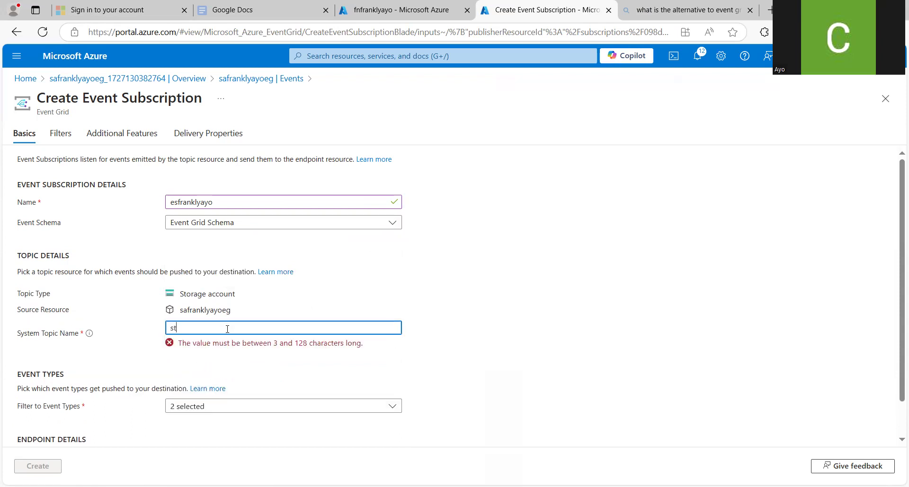
{"action": "type", "text": "nfra"}
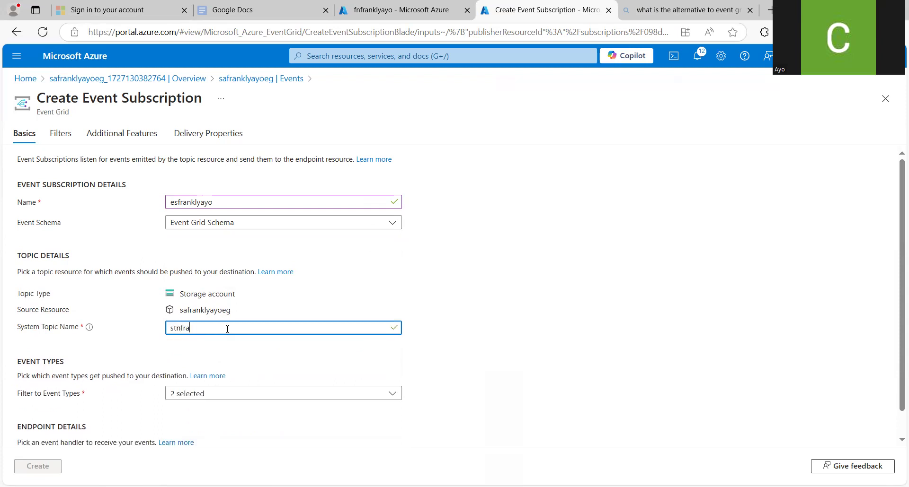
{"action": "type", "text": "nklyayo"}
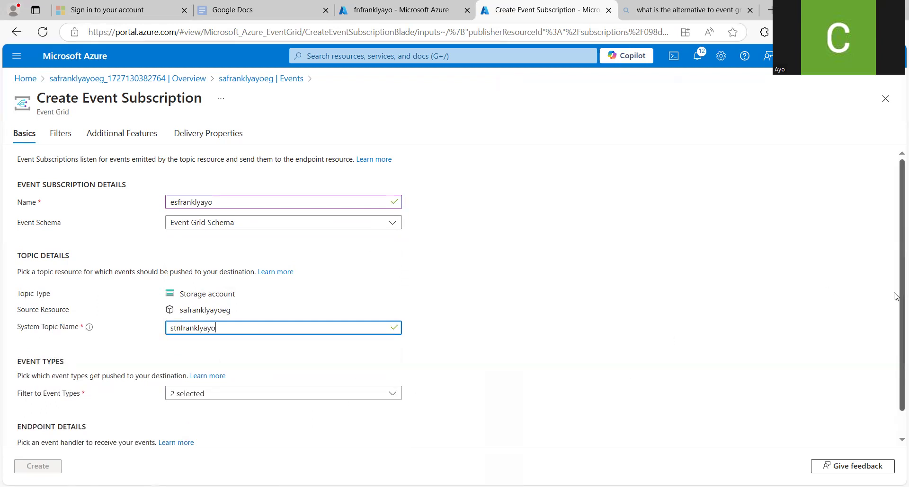
{"action": "scroll", "coordinate": [896, 294], "scroll_direction": "down", "scroll_amount": 1}
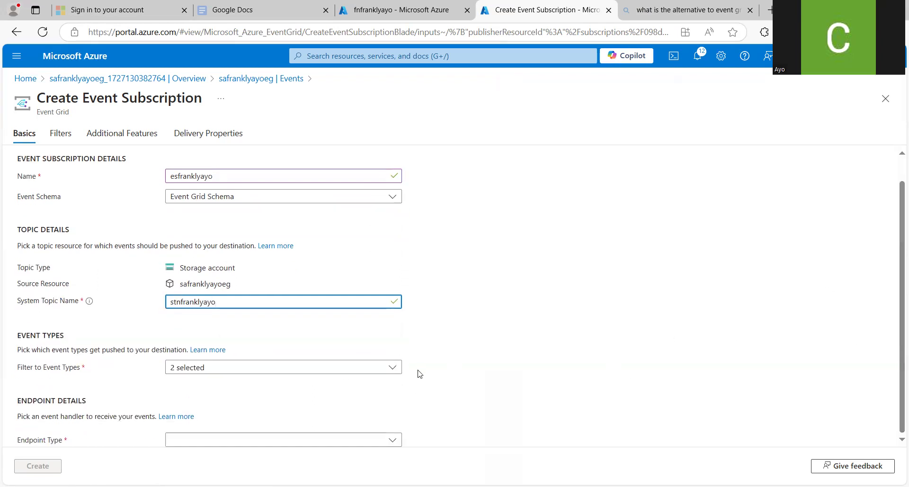
{"action": "left_click", "coordinate": [392, 368]}
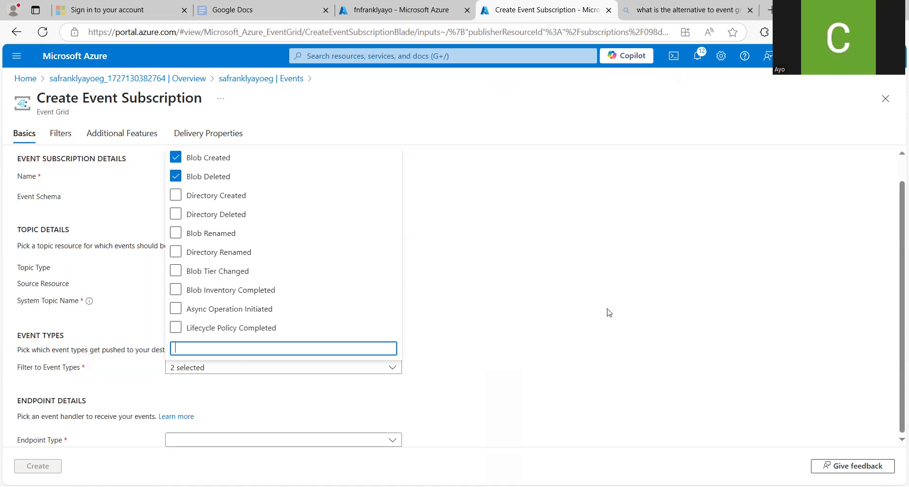
{"action": "left_click", "coordinate": [394, 369]}
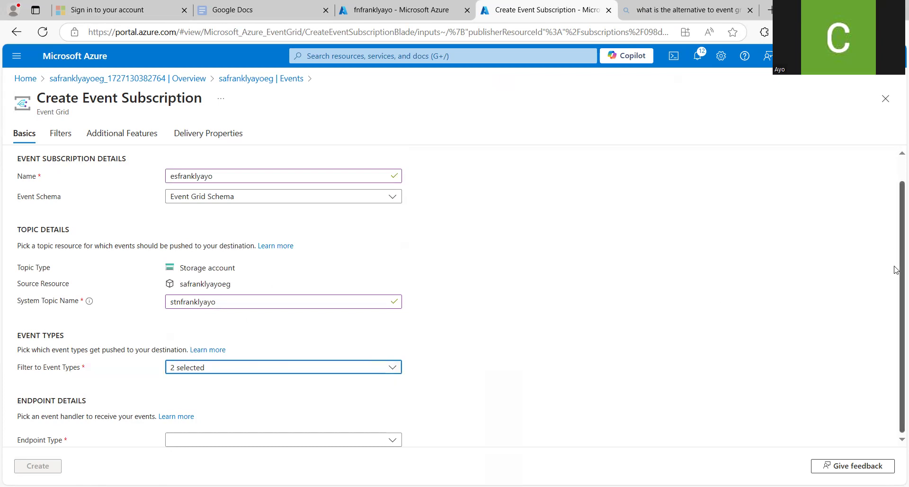
Set the endpoint type to Azure Function and select EventGridTrigger1 in fnfranklyayo's Production slot, resource group rg-eventgridseries, as the endpoint
{"action": "left_click", "coordinate": [395, 436]}
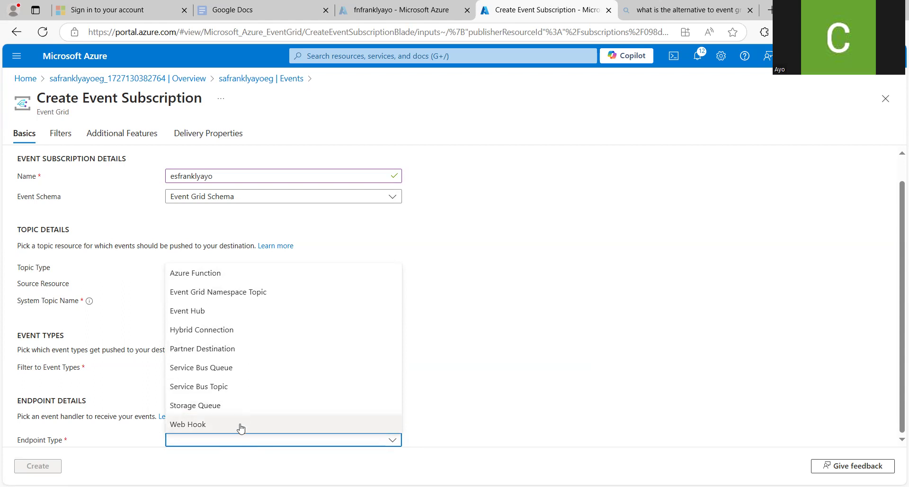
{"action": "left_click", "coordinate": [298, 275]}
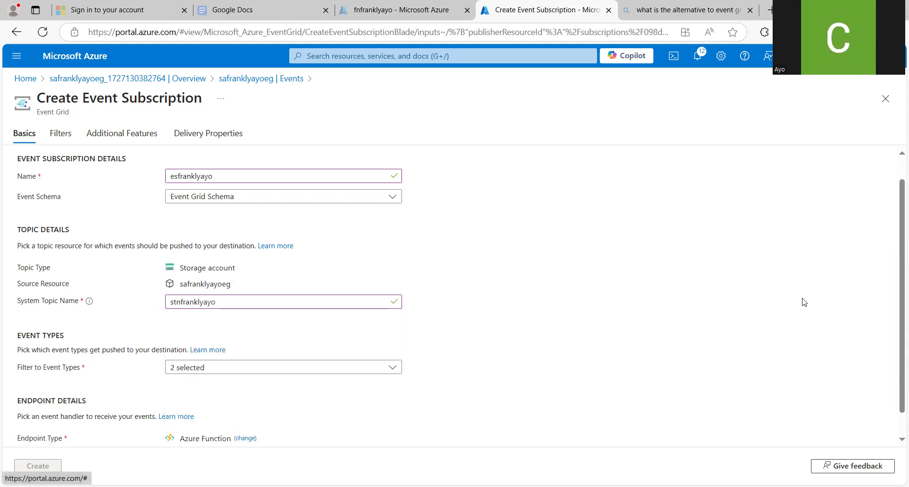
{"action": "scroll", "coordinate": [896, 335], "scroll_direction": "down", "scroll_amount": 1}
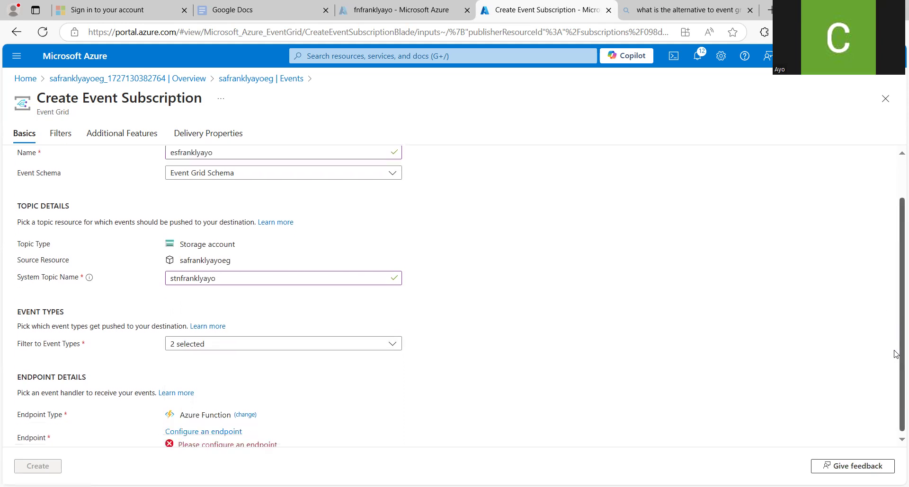
{"action": "left_click", "coordinate": [225, 430]}
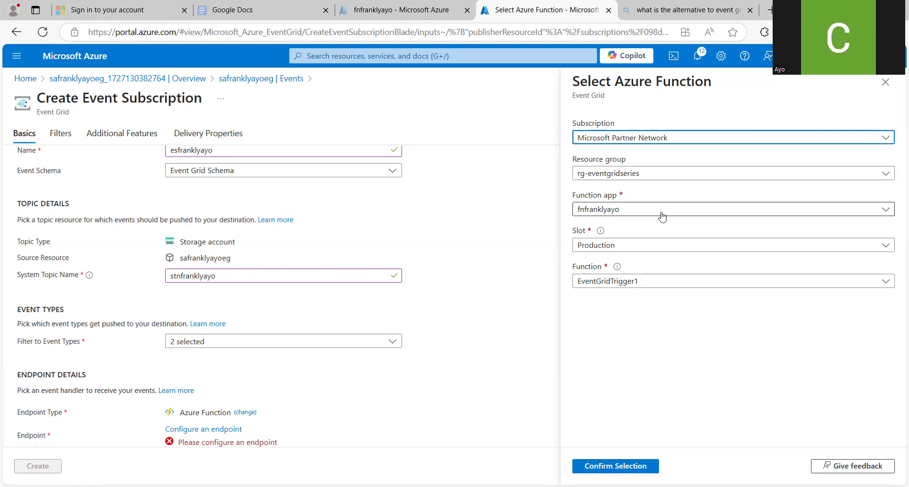
{"action": "left_click", "coordinate": [887, 210]}
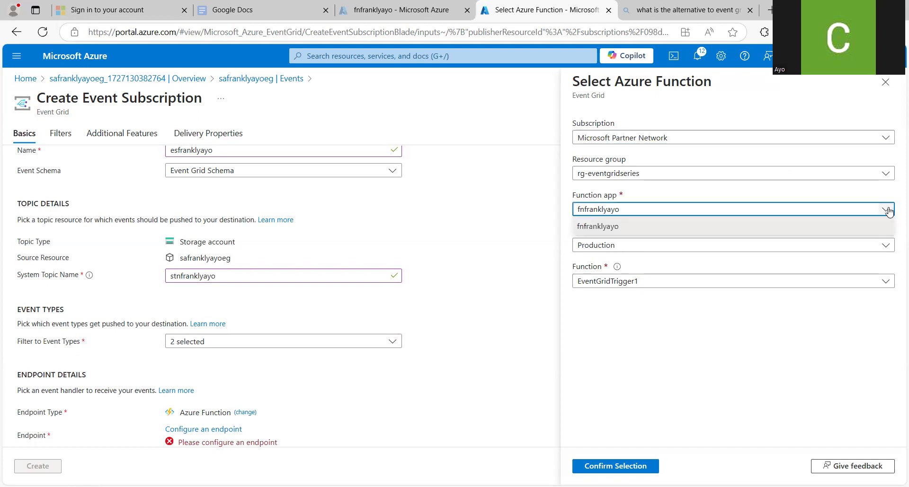
{"action": "left_click", "coordinate": [888, 211]}
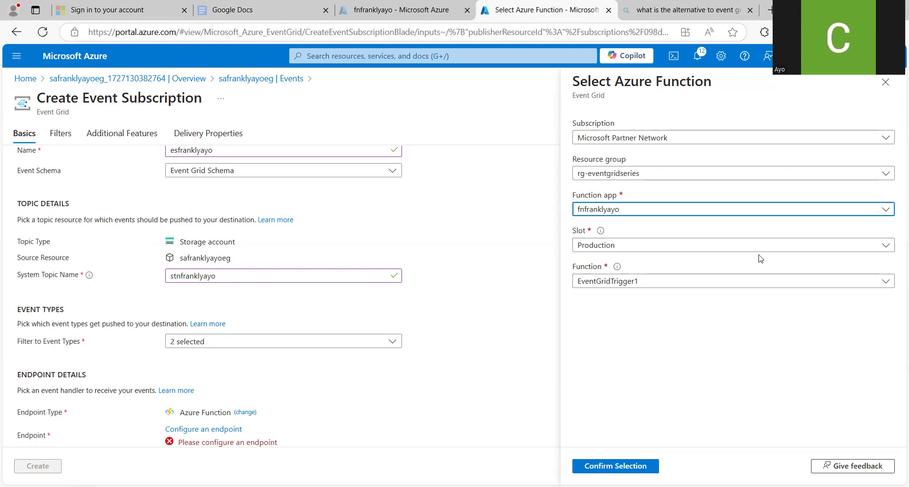
{"action": "left_click", "coordinate": [887, 245]}
{"action": "left_click", "coordinate": [887, 248]}
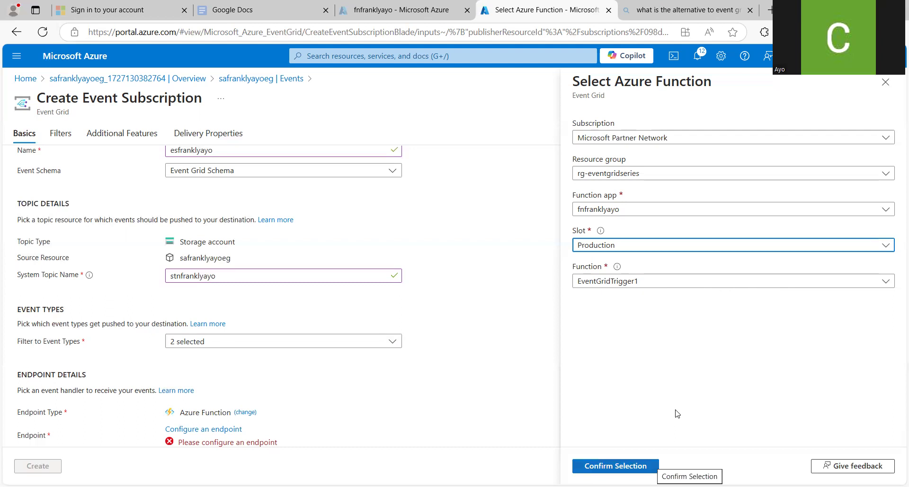
{"action": "left_click", "coordinate": [616, 466]}
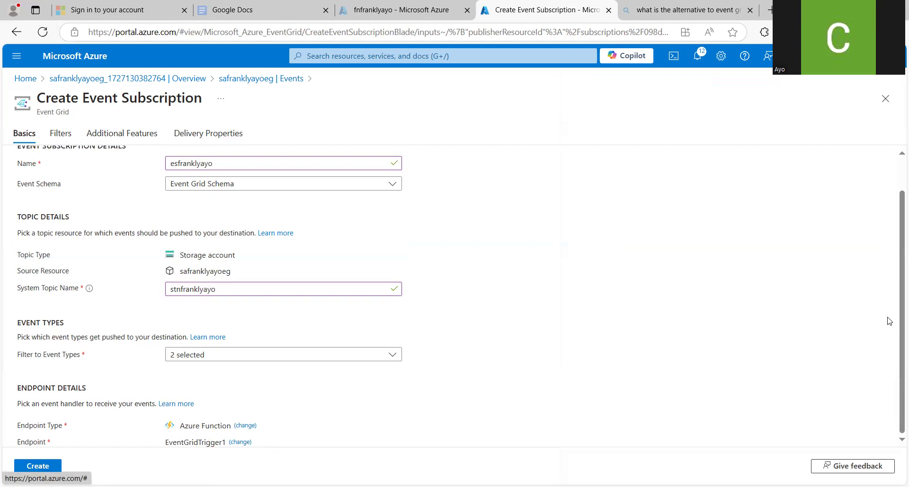
Review the basic settings of the esfranklyayo event subscription and create it
{"action": "scroll", "coordinate": [896, 288], "scroll_direction": "up", "scroll_amount": 1}
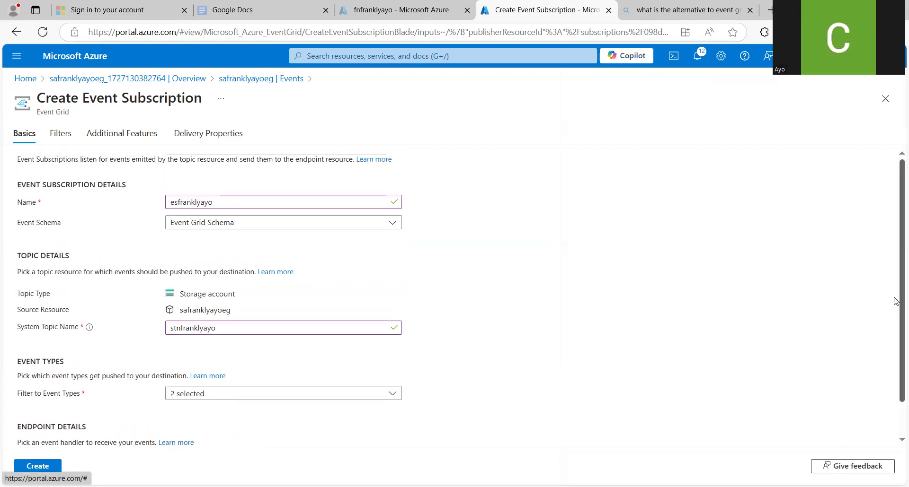
{"action": "scroll", "coordinate": [896, 377], "scroll_direction": "down", "scroll_amount": 1}
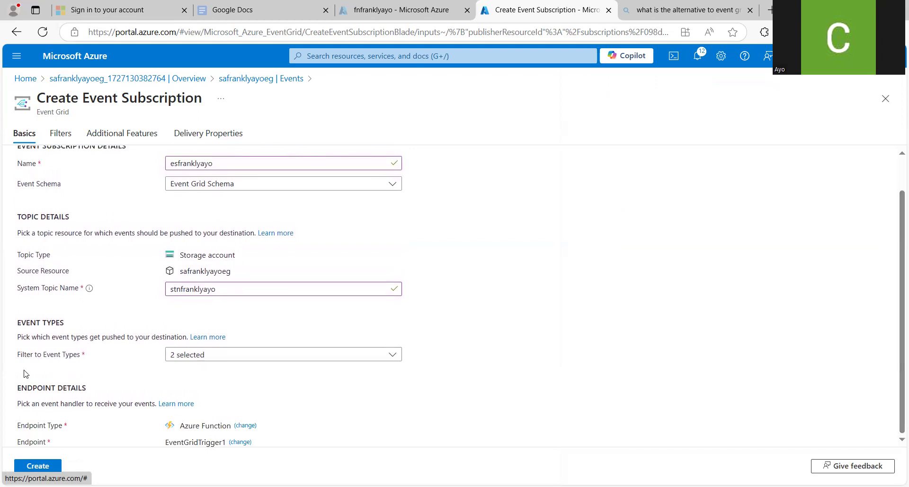
{"action": "left_click", "coordinate": [30, 466]}
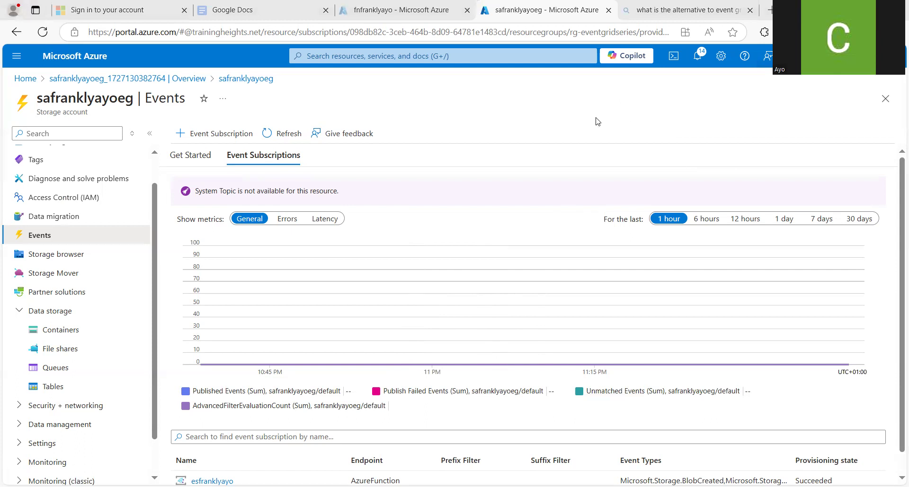
Check the deployment notifications for the event subscription and system topic, and refresh the storage account's Events page
{"action": "left_click", "coordinate": [694, 60]}
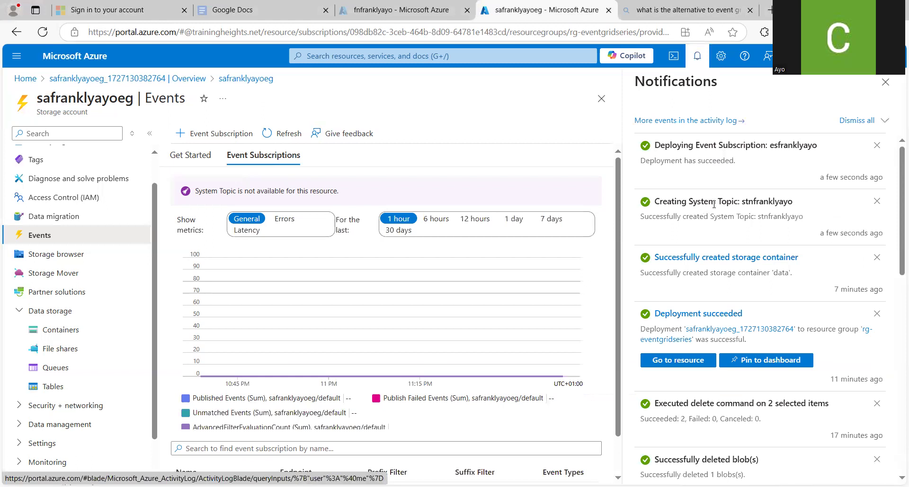
{"action": "left_click", "coordinate": [699, 59]}
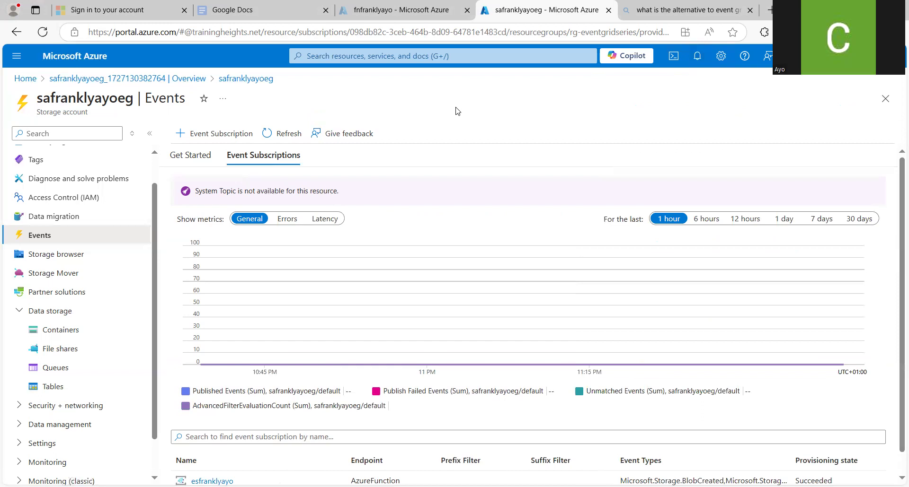
{"action": "left_click", "coordinate": [283, 135]}
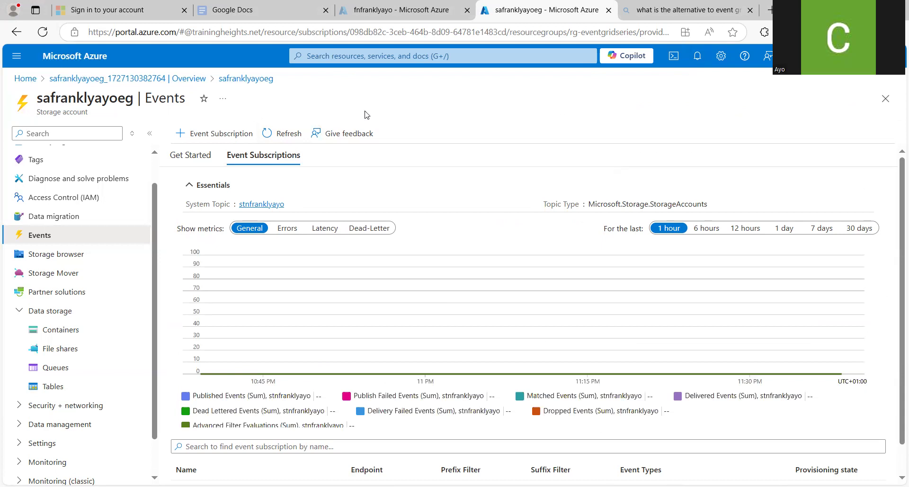
{"action": "left_click", "coordinate": [698, 57]}
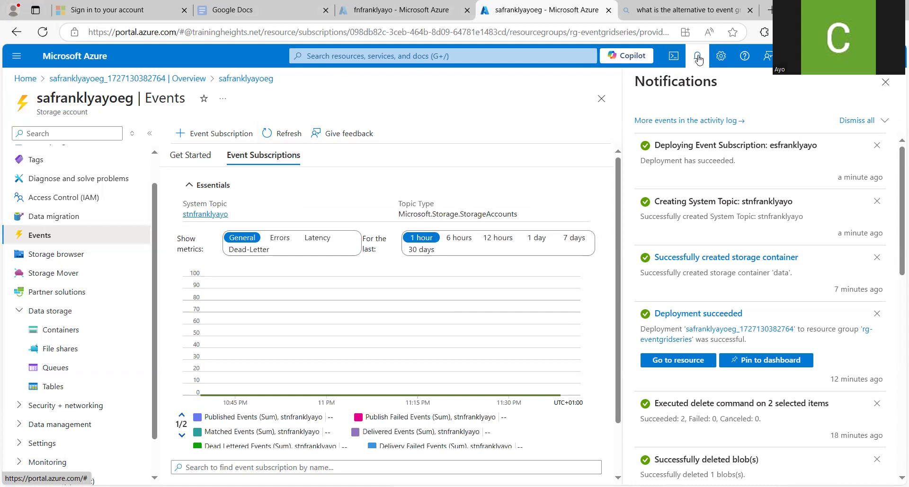
{"action": "left_click", "coordinate": [698, 57]}
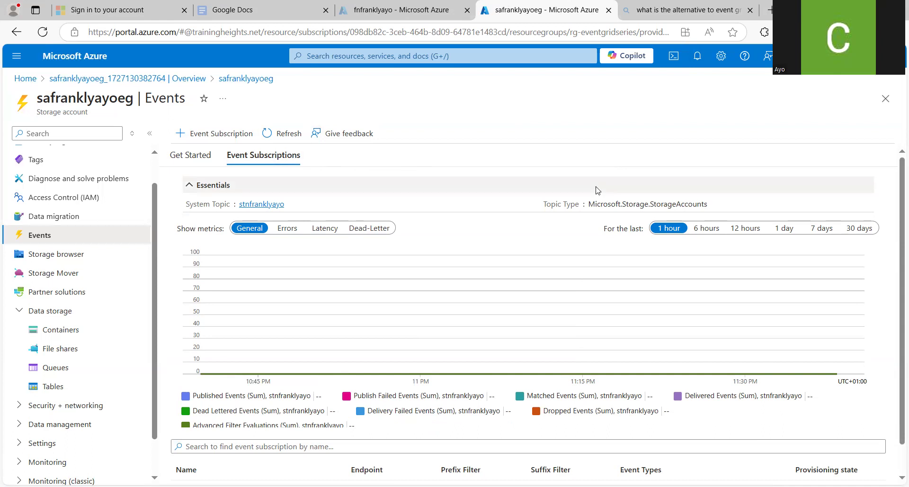
Refresh the event subscriptions list and open esfranklyayo to review its metrics and endpoint
{"action": "scroll", "coordinate": [896, 280], "scroll_direction": "down", "scroll_amount": 1}
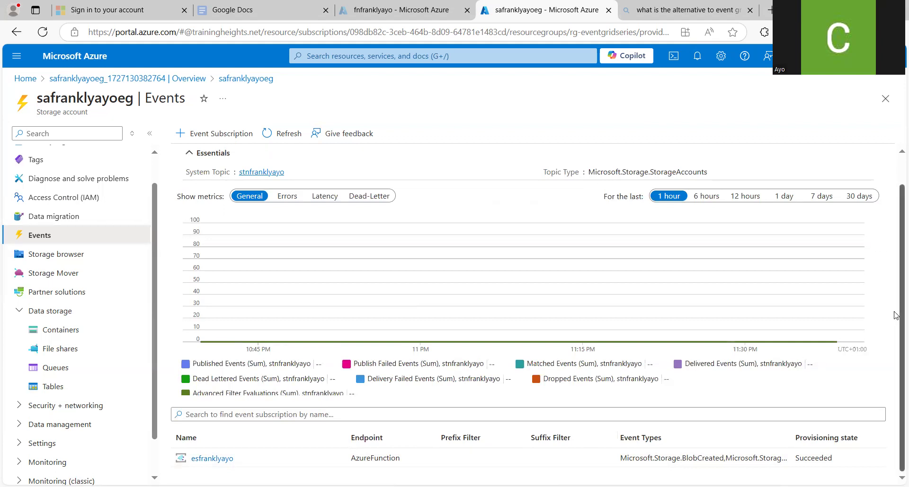
{"action": "scroll", "coordinate": [894, 315], "scroll_direction": "up", "scroll_amount": 1}
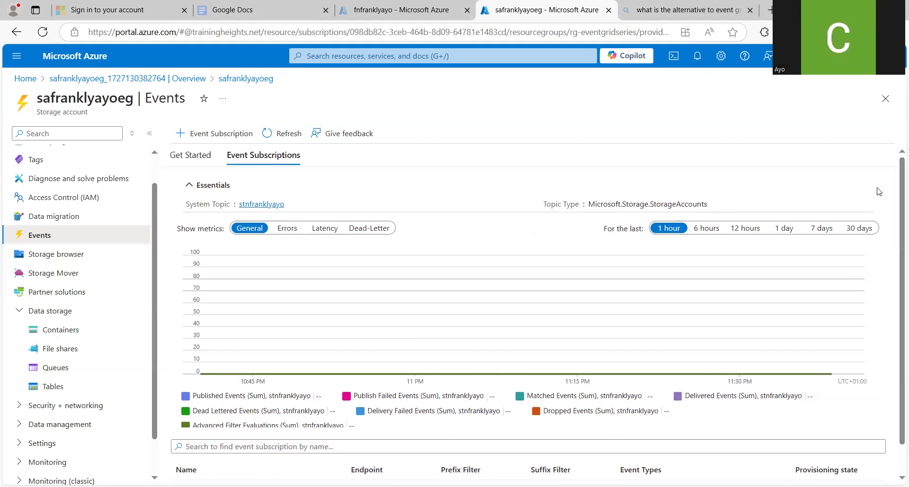
{"action": "left_click", "coordinate": [276, 130]}
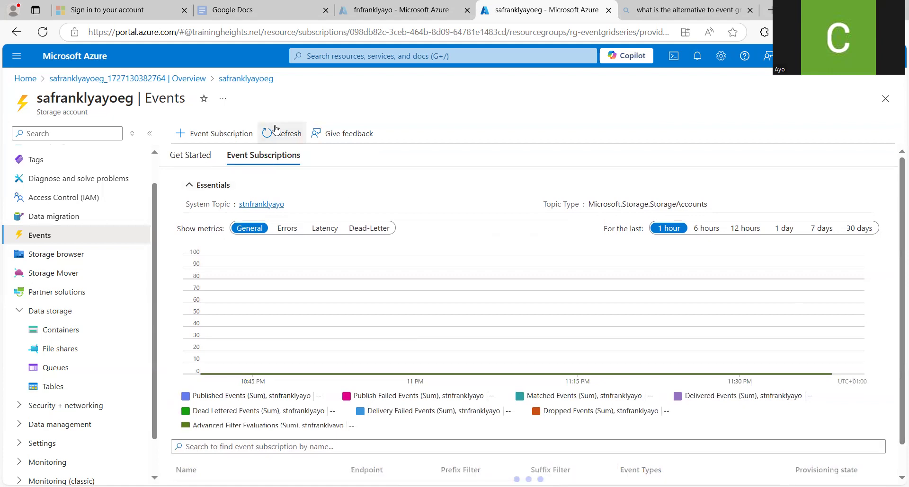
{"action": "left_click", "coordinate": [285, 139]}
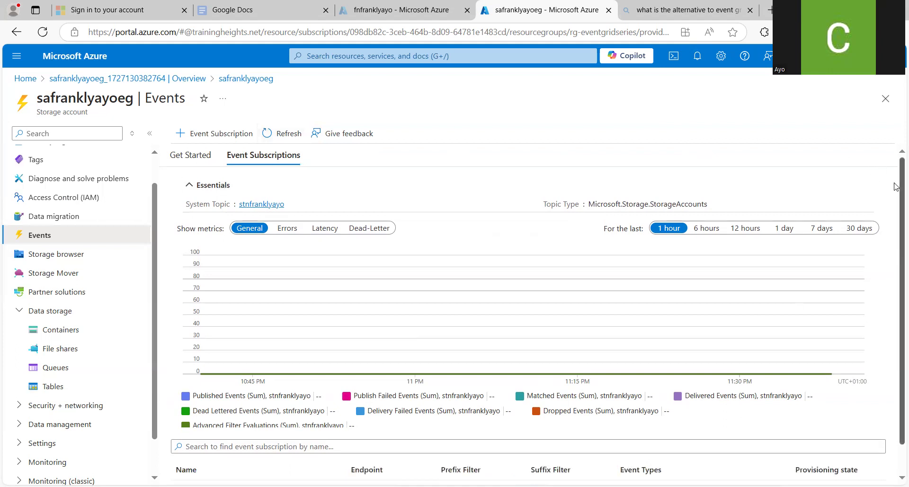
{"action": "scroll", "coordinate": [895, 191], "scroll_direction": "down", "scroll_amount": 1}
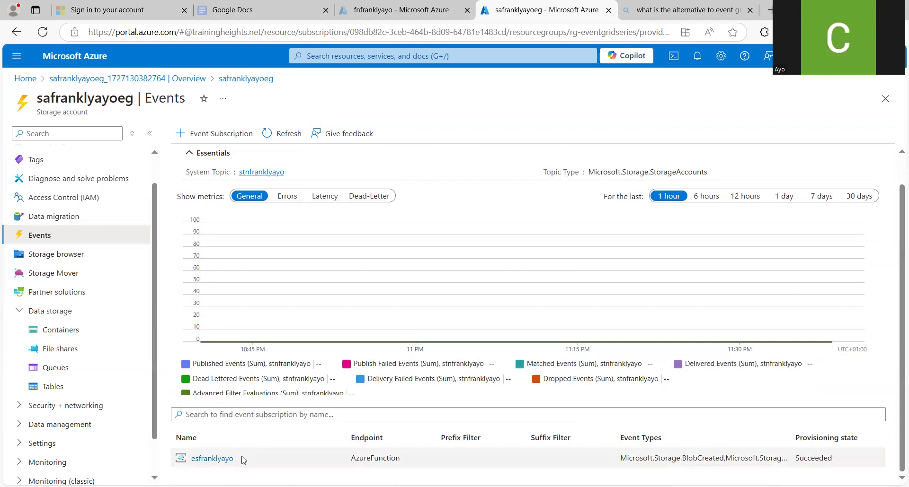
{"action": "left_click", "coordinate": [211, 458]}
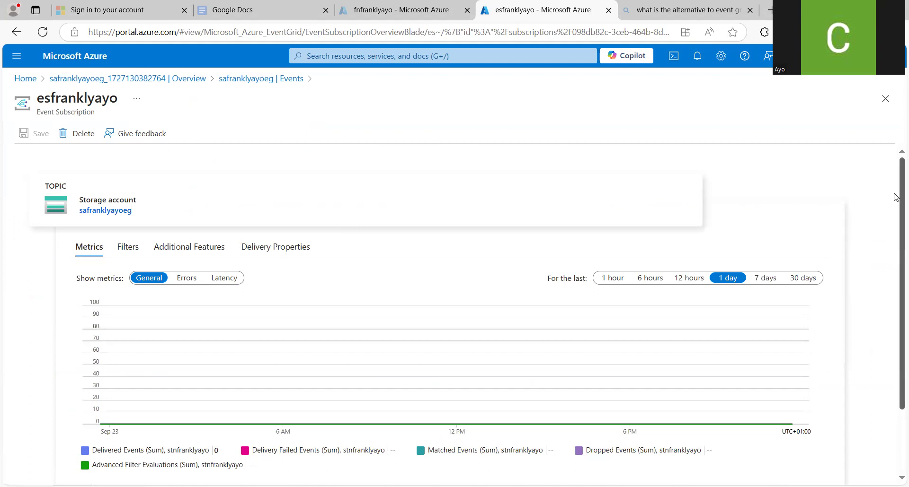
{"action": "scroll", "coordinate": [895, 227], "scroll_direction": "down", "scroll_amount": 2}
{"action": "scroll", "coordinate": [895, 241], "scroll_direction": "up", "scroll_amount": 1}
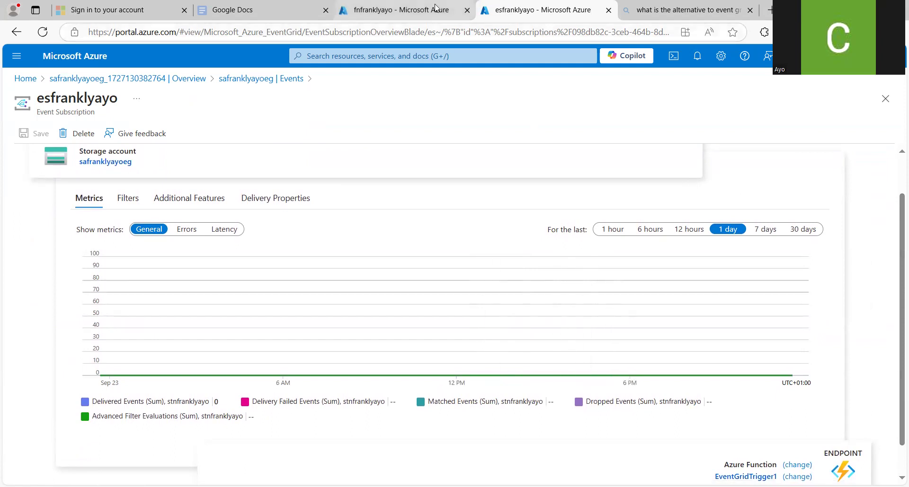
Return to the fnfranklyayo function app and open the code of its EventGridTrigger1 function
{"action": "left_click", "coordinate": [415, 7]}
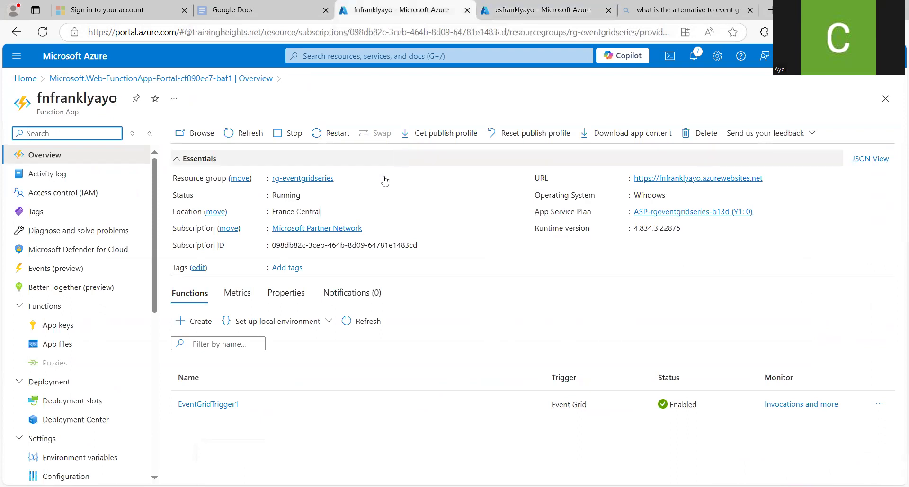
{"action": "left_click", "coordinate": [222, 407]}
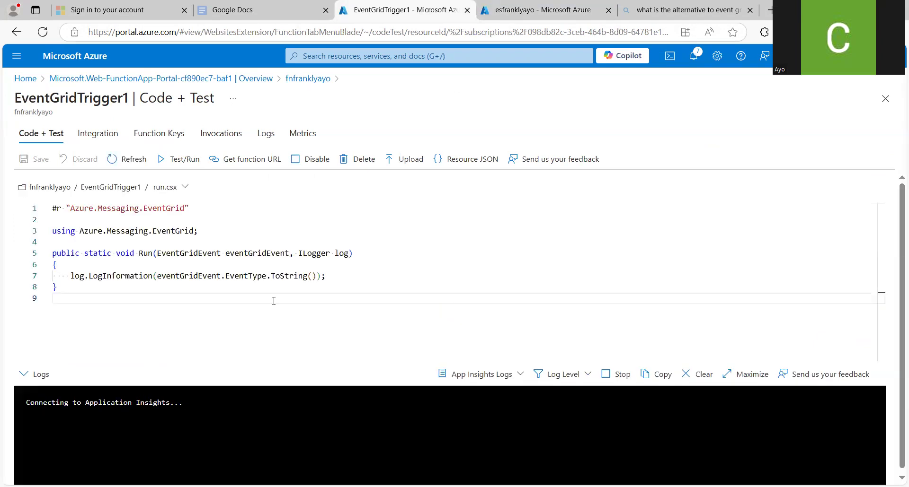
{"action": "left_click", "coordinate": [352, 279]}
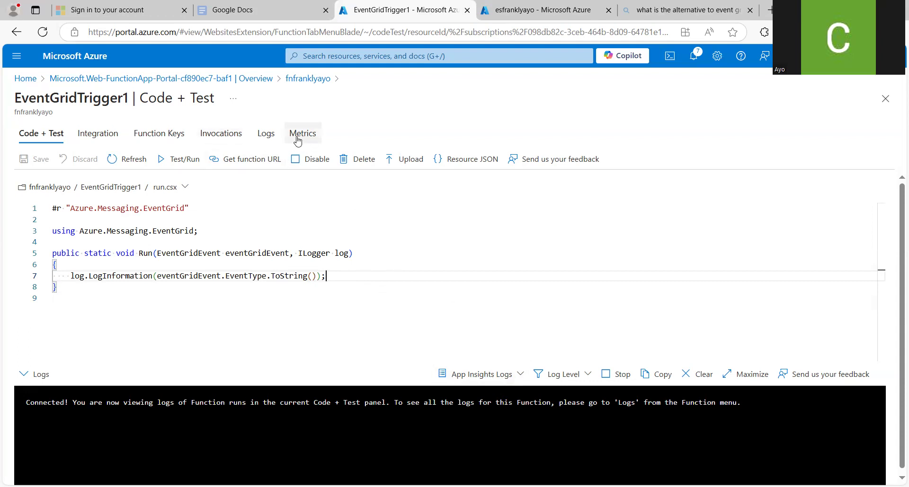
Look at the function's Logs and Invocations pages, and return to its Code + Test page
{"action": "left_click", "coordinate": [264, 139]}
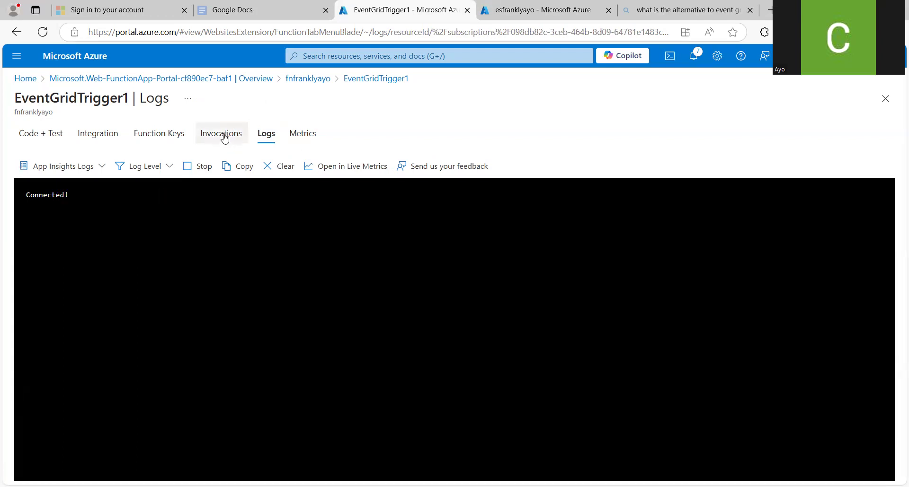
{"action": "left_click", "coordinate": [225, 138]}
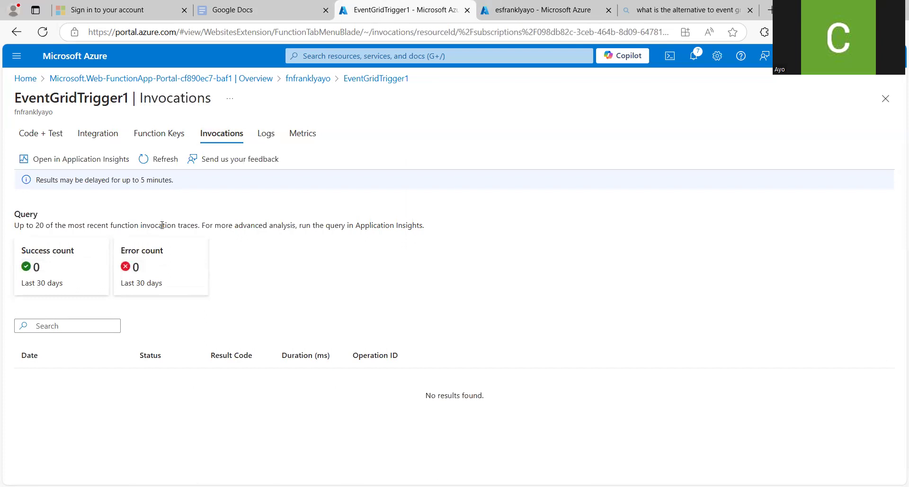
{"action": "left_click", "coordinate": [41, 136]}
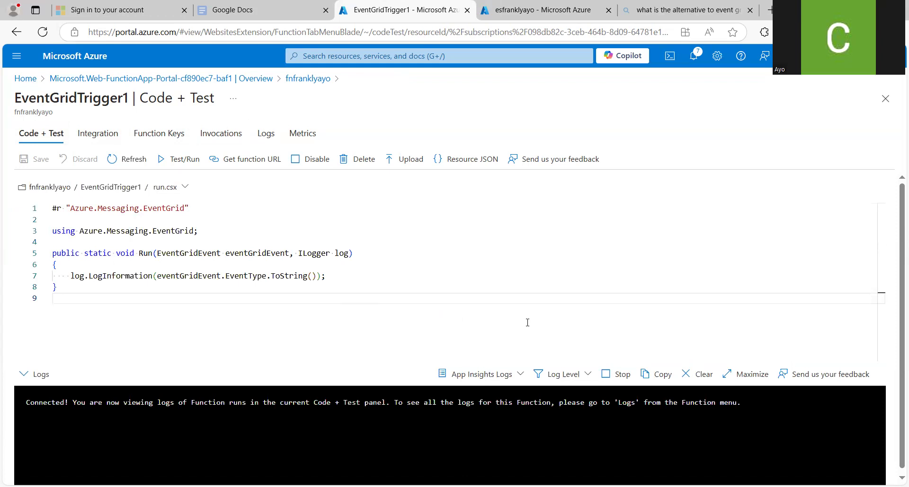
Switch the function's log stream from App Insights Logs to Filesystem Logs and accept the performance notice
{"action": "left_click", "coordinate": [520, 375]}
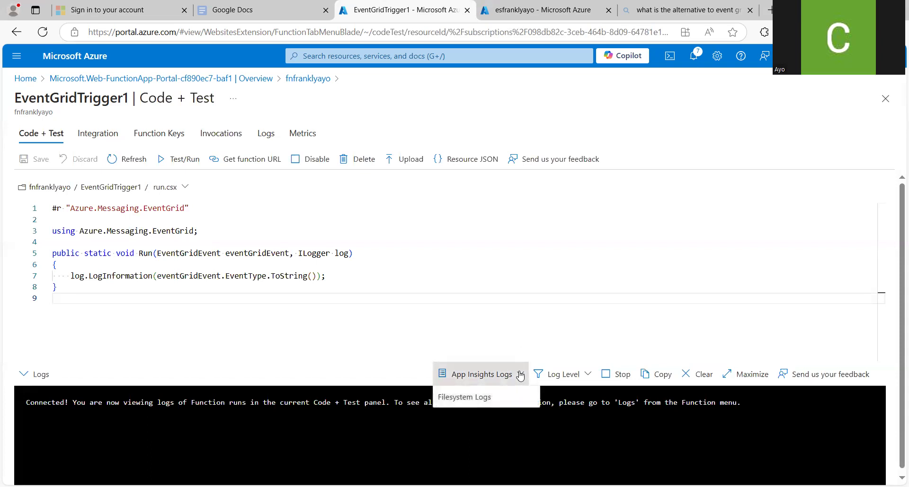
{"action": "left_click", "coordinate": [499, 395]}
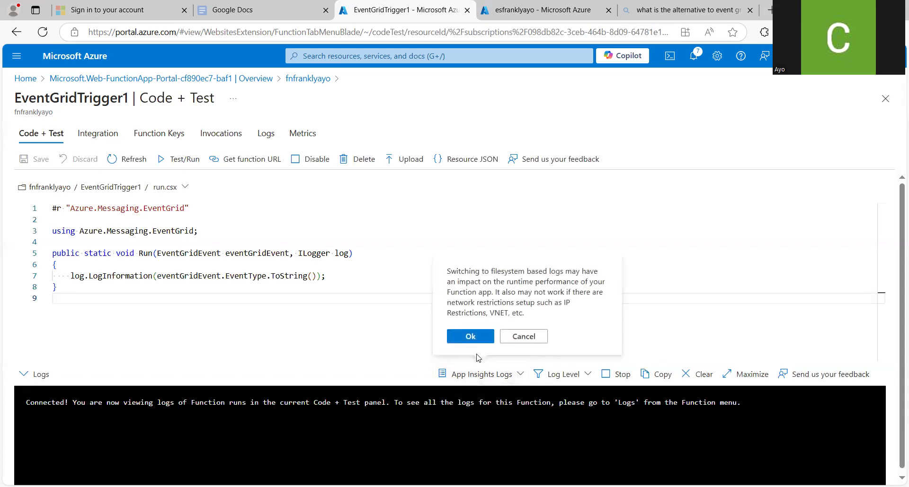
{"action": "left_click", "coordinate": [474, 336]}
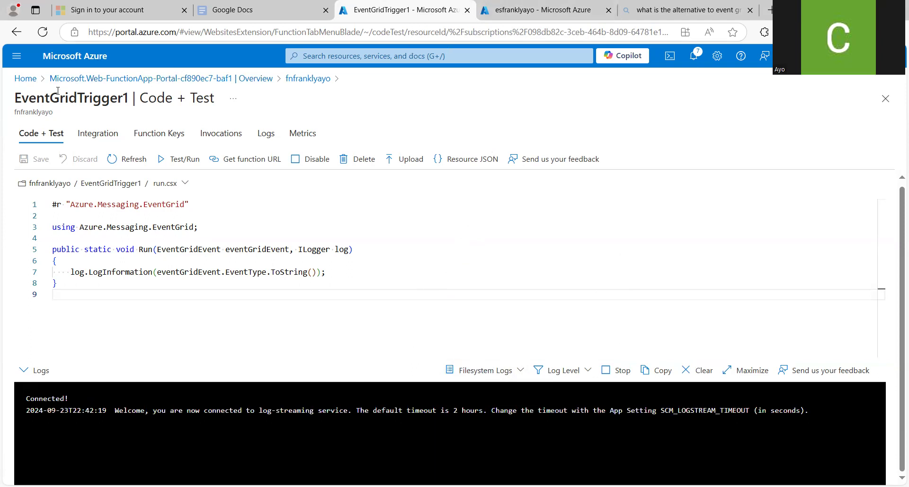
Open the Azure portal home page in a separate browser tab and switch to that tab
{"action": "right_click", "coordinate": [27, 79]}
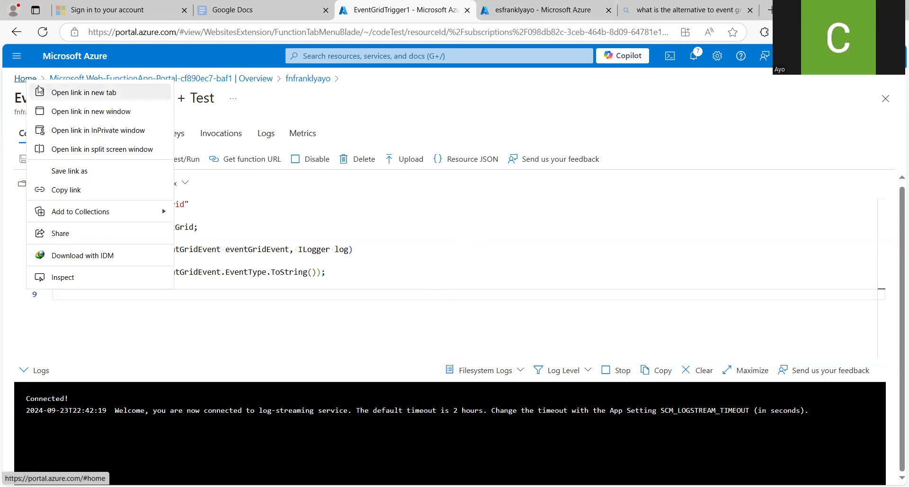
{"action": "left_click", "coordinate": [41, 91]}
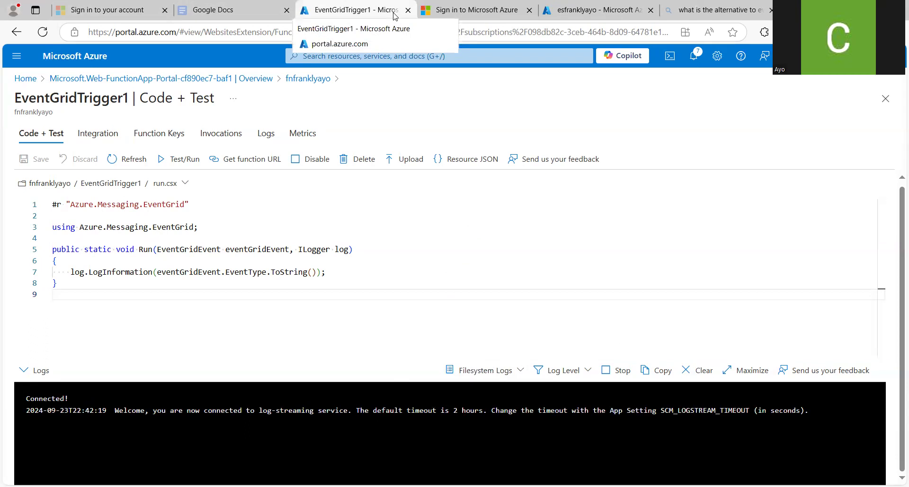
{"action": "left_click", "coordinate": [513, 16]}
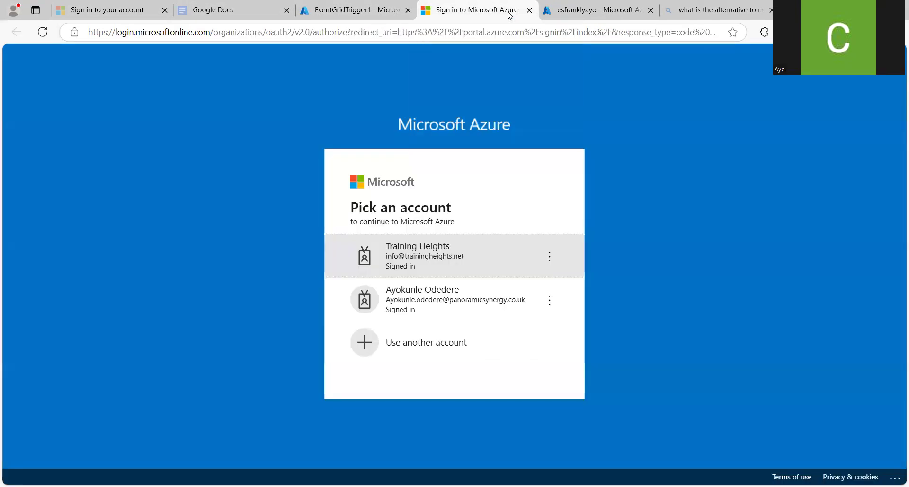
Sign in with the Training Heights account and open the data container of the safranklyayoeg storage account
{"action": "left_click", "coordinate": [450, 258]}
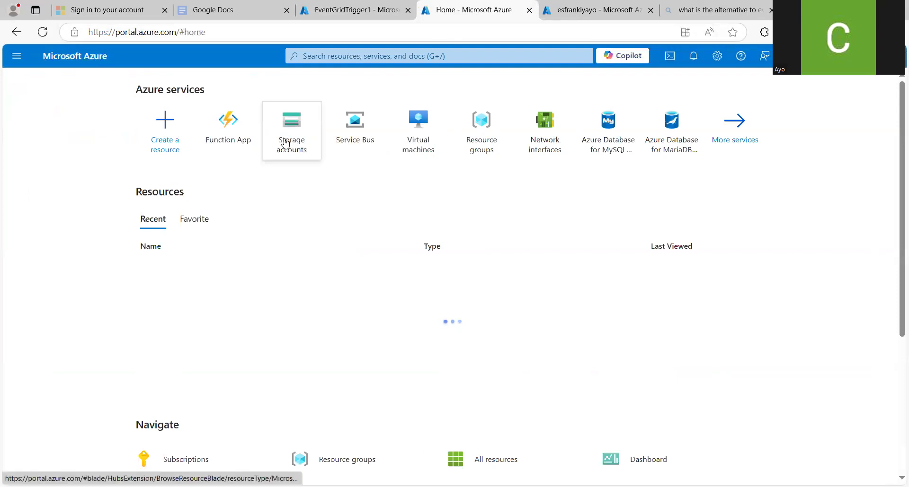
{"action": "left_click", "coordinate": [286, 144]}
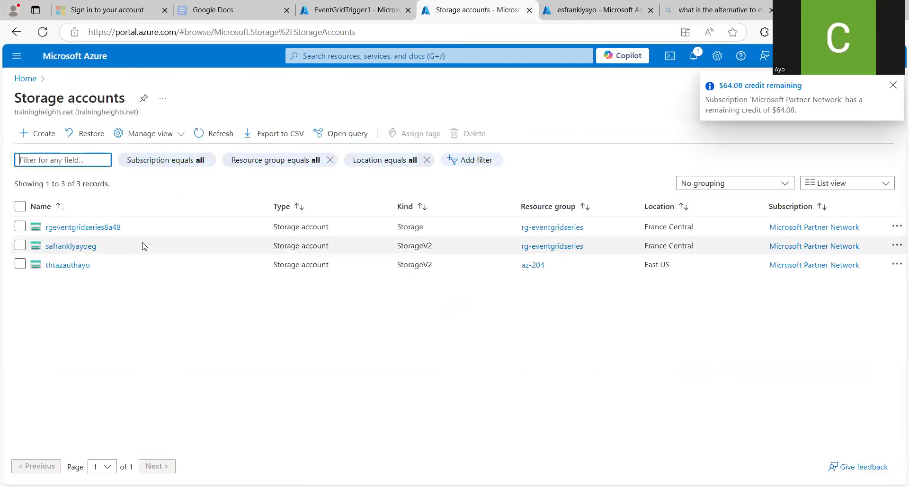
{"action": "left_click", "coordinate": [84, 247]}
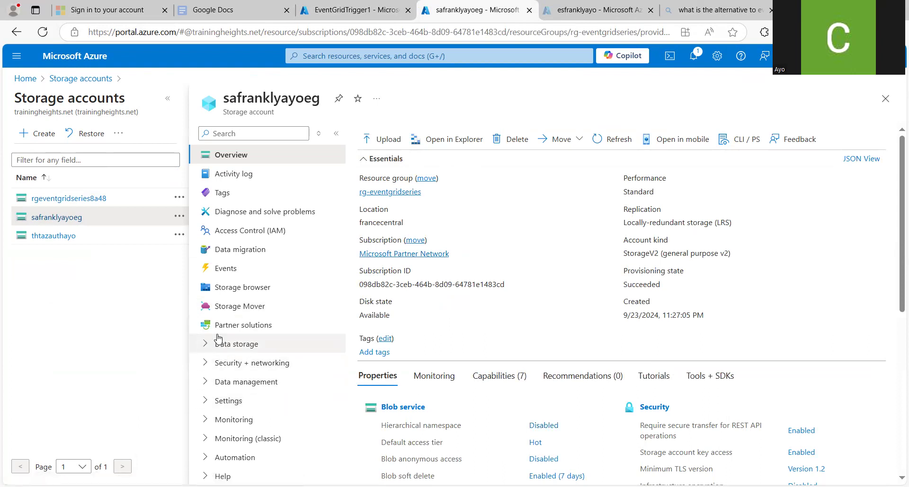
{"action": "left_click", "coordinate": [207, 350]}
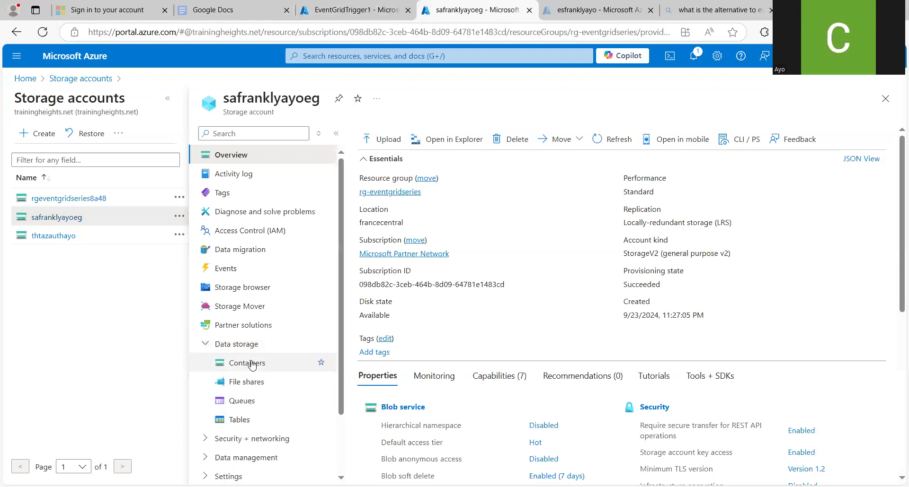
{"action": "left_click", "coordinate": [252, 365]}
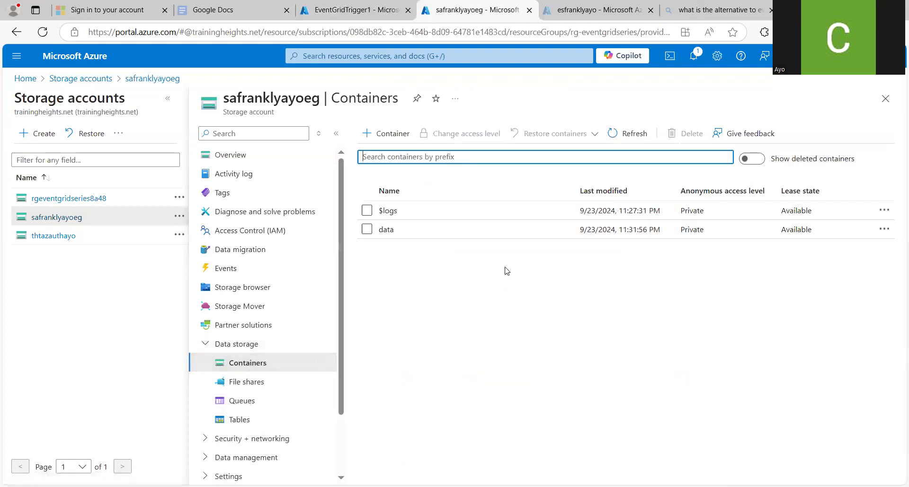
{"action": "left_click", "coordinate": [384, 231]}
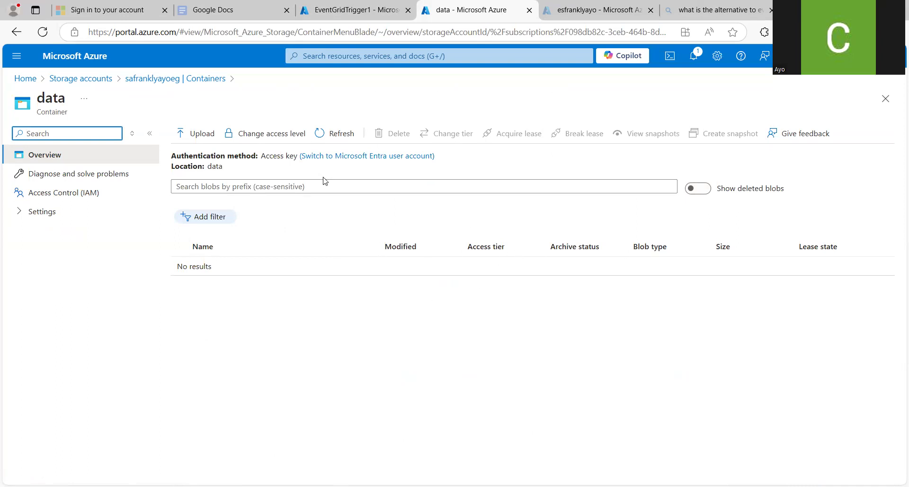
Upload firstfile.txt from the Documents folder to the data container
{"action": "left_click", "coordinate": [204, 138]}
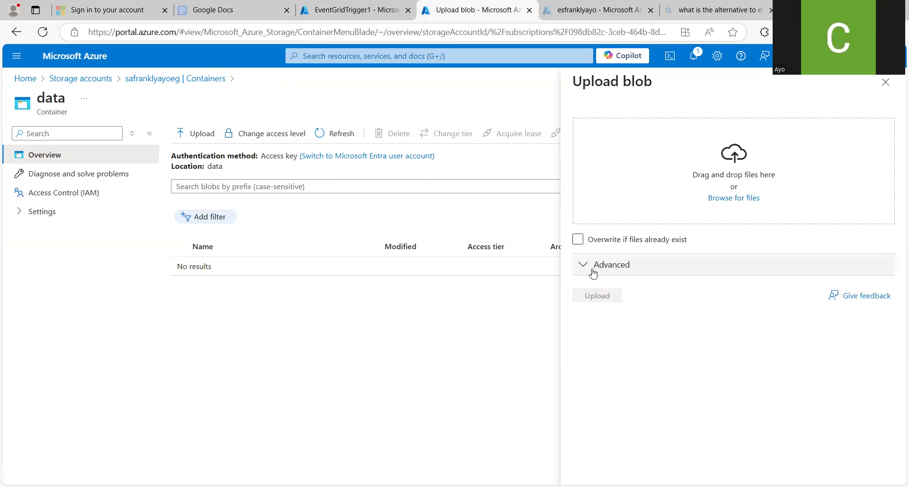
{"action": "left_click", "coordinate": [739, 198]}
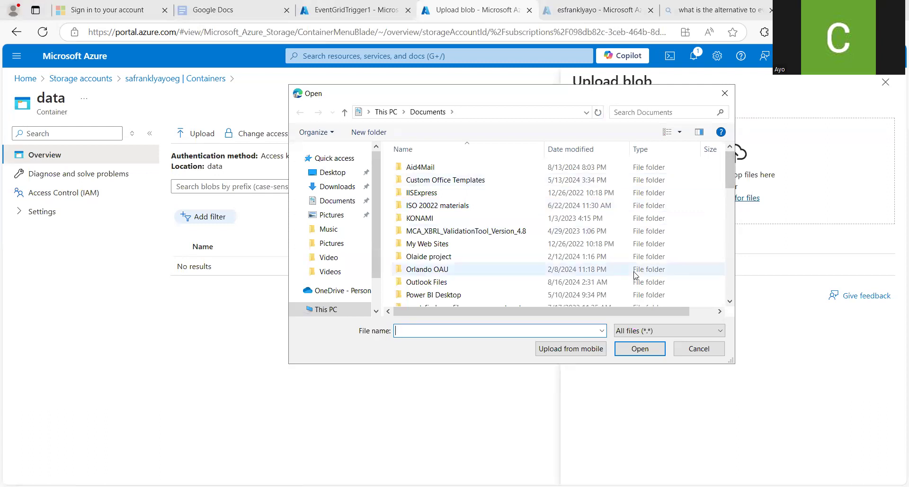
{"action": "type", "text": "firstfile.txt"}
{"action": "key", "text": "Return"}
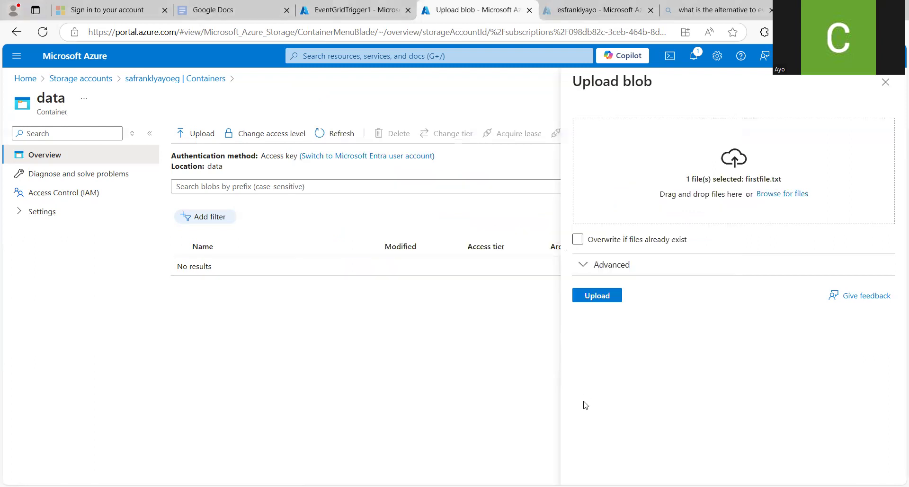
{"action": "left_click", "coordinate": [592, 298]}
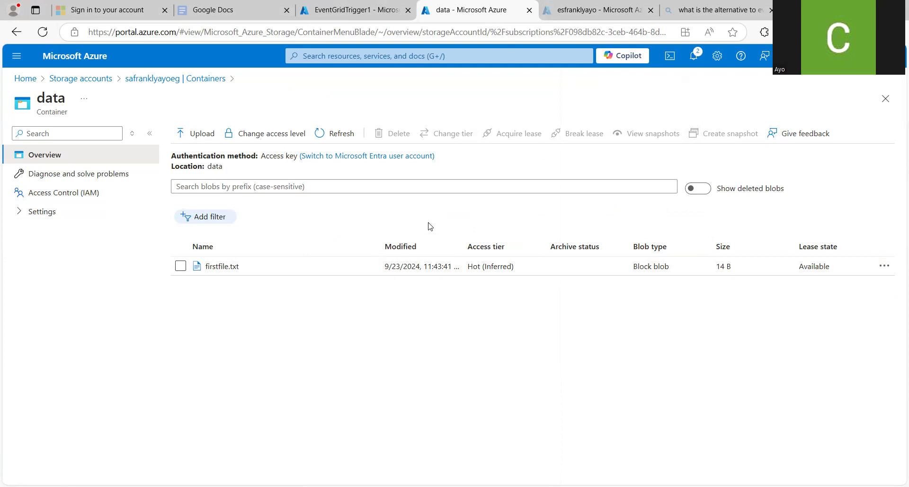
Check EventGridTrigger1's log stream, inspect the details of its listed invocation, and close them
{"action": "left_click", "coordinate": [362, 9]}
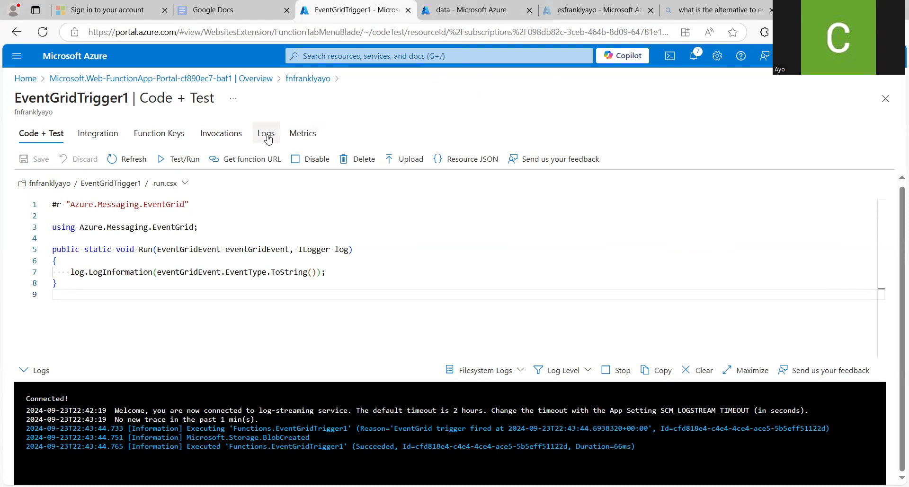
{"action": "left_click", "coordinate": [222, 137]}
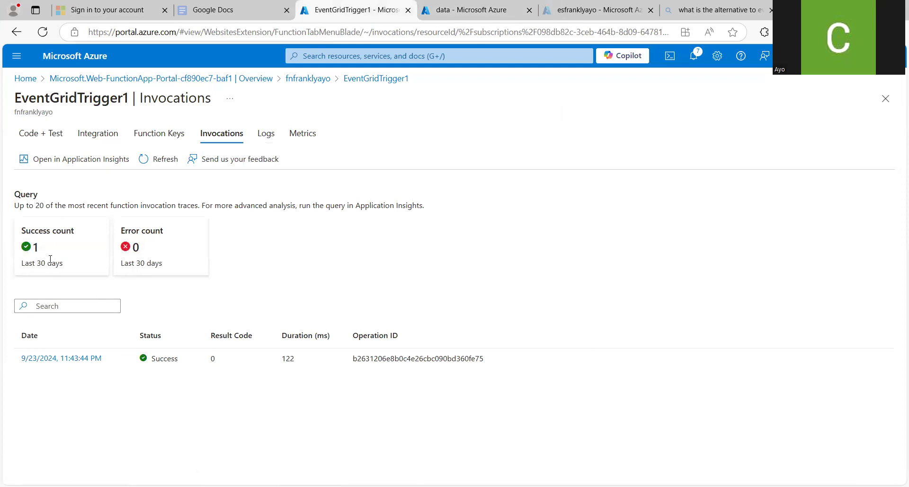
{"action": "left_click", "coordinate": [67, 360]}
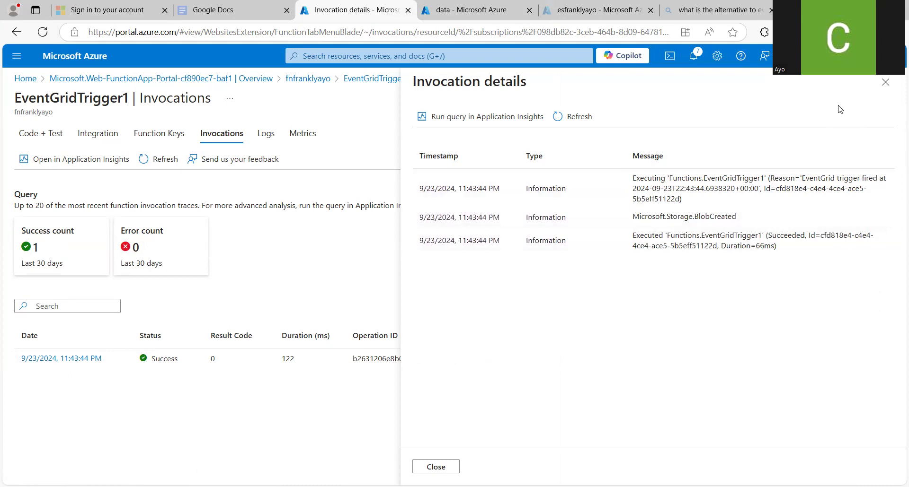
{"action": "left_click", "coordinate": [886, 82]}
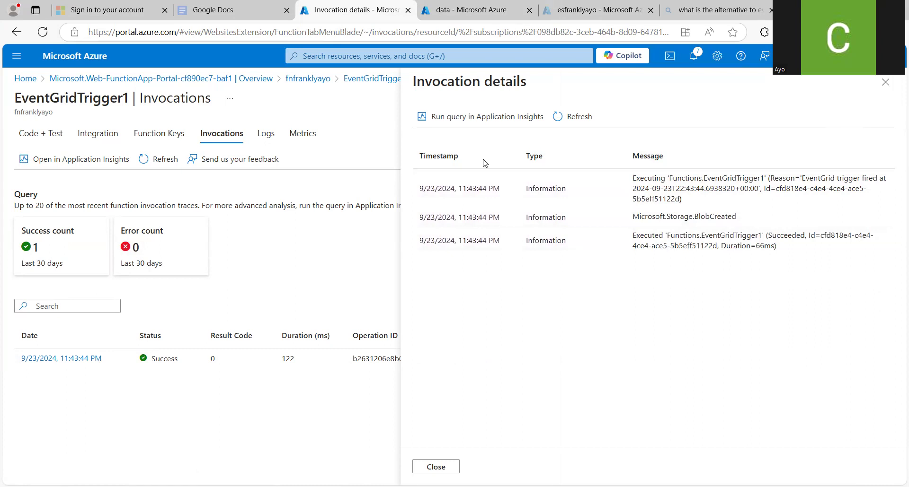
Examine the general metrics of the esfranklyayo event subscription for the last 1 hour
{"action": "left_click", "coordinate": [455, 11]}
{"action": "left_click", "coordinate": [558, 10]}
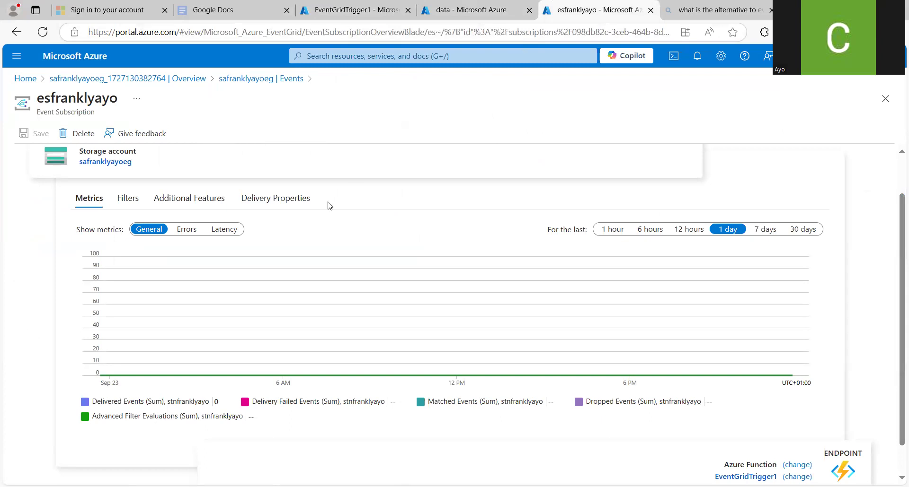
{"action": "left_click", "coordinate": [606, 231]}
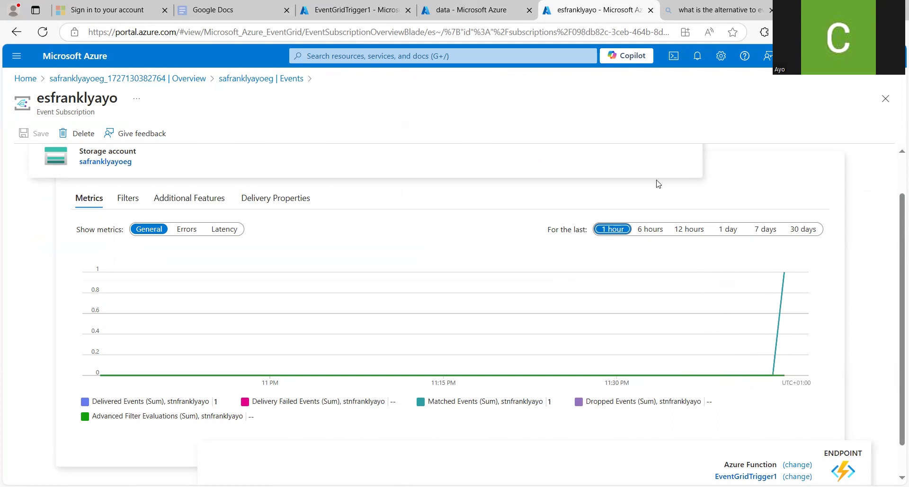
Return to EventGridTrigger1's Code + Test page and switch its log stream to Filesystem Logs, accepting the performance notice
{"action": "left_click", "coordinate": [478, 12]}
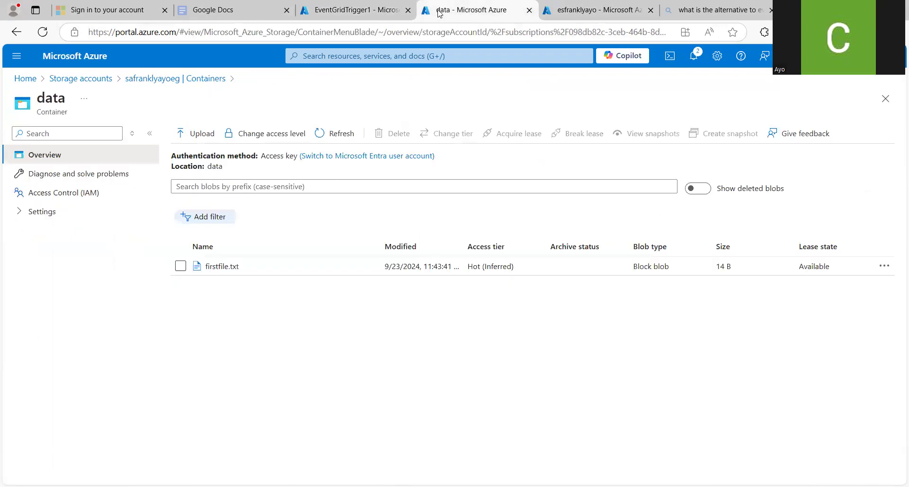
{"action": "left_click", "coordinate": [374, 8]}
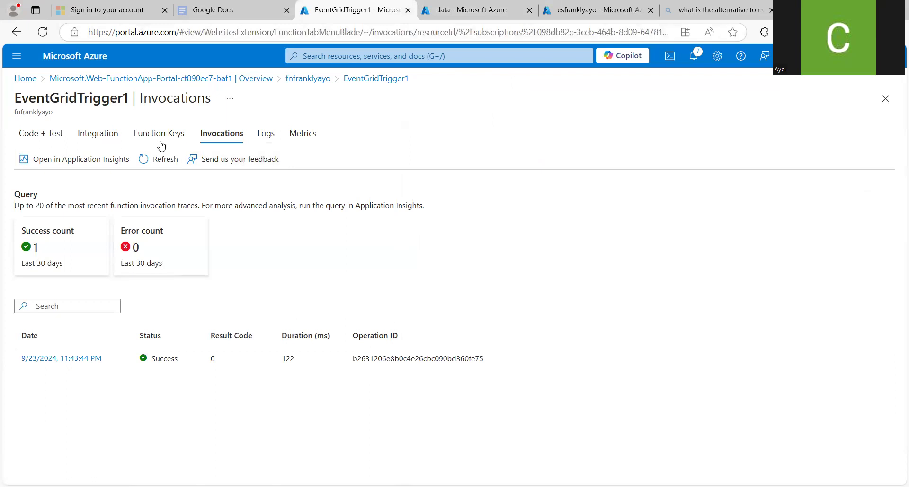
{"action": "left_click", "coordinate": [44, 138]}
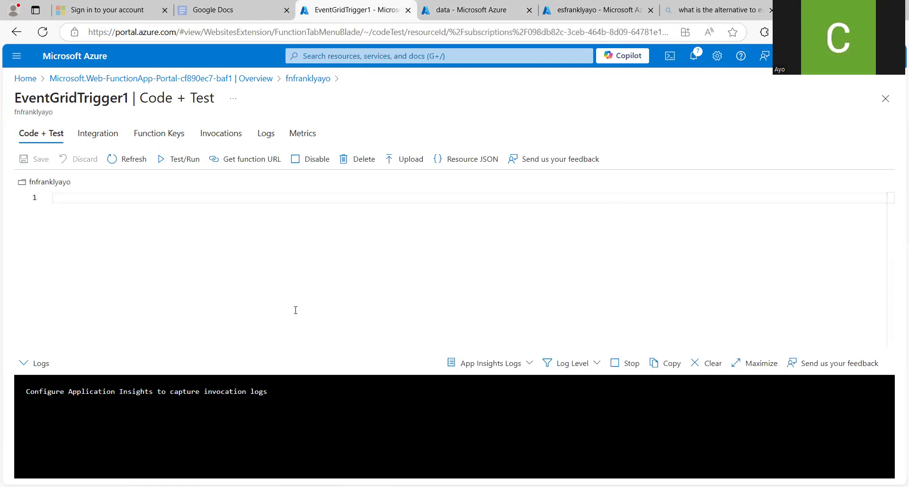
{"action": "left_click", "coordinate": [519, 376]}
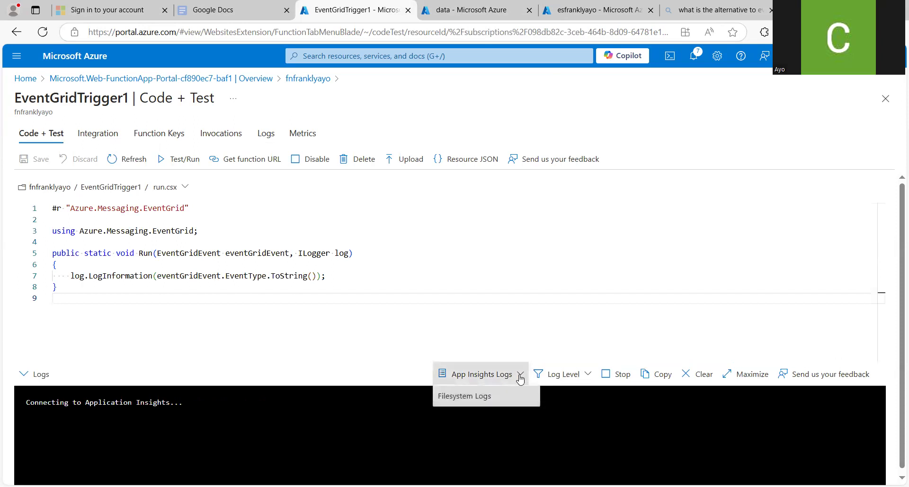
{"action": "left_click", "coordinate": [491, 395]}
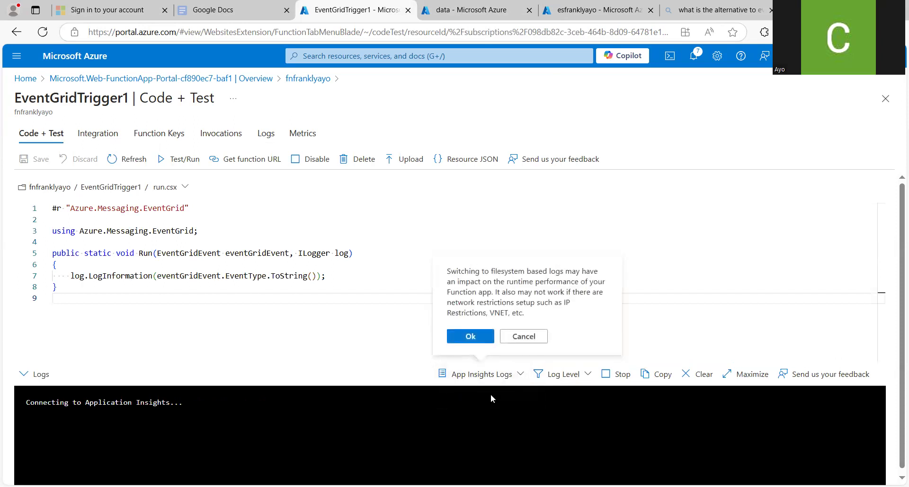
{"action": "left_click", "coordinate": [474, 337]}
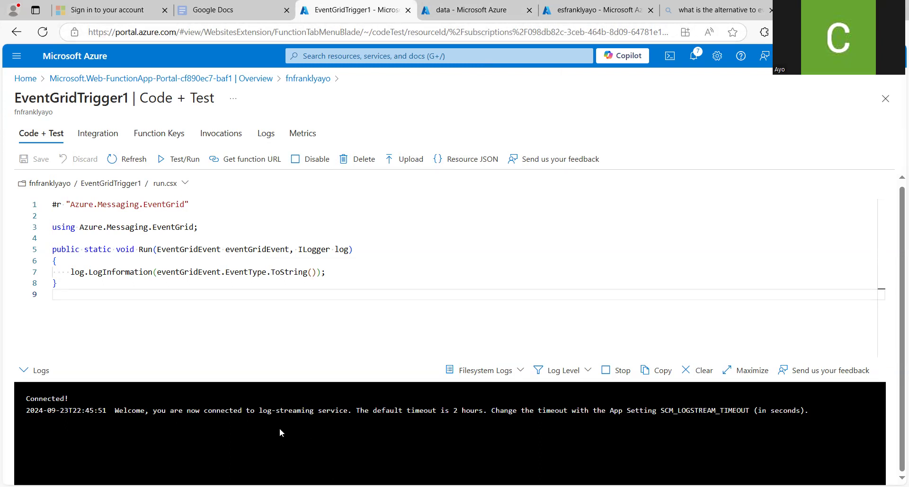
Upload testfile.txt from the Documents folder to the storage account's data container
{"action": "left_click", "coordinate": [457, 10]}
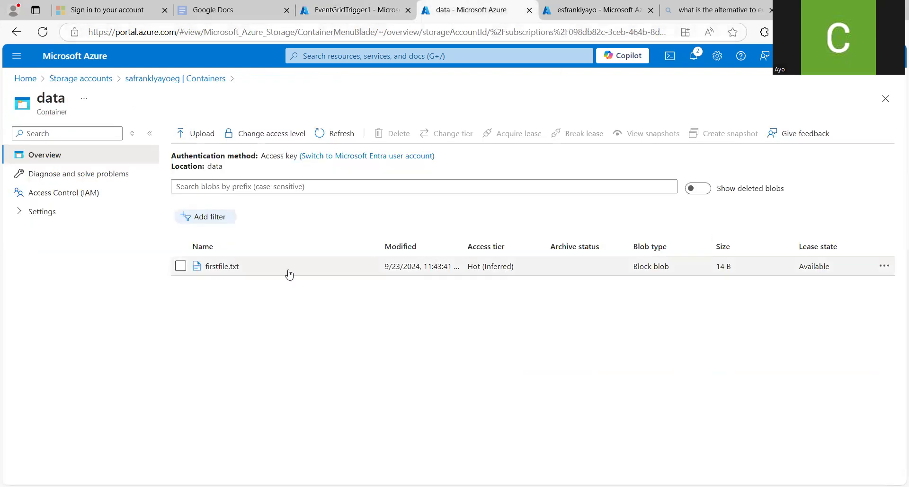
{"action": "left_click", "coordinate": [214, 138]}
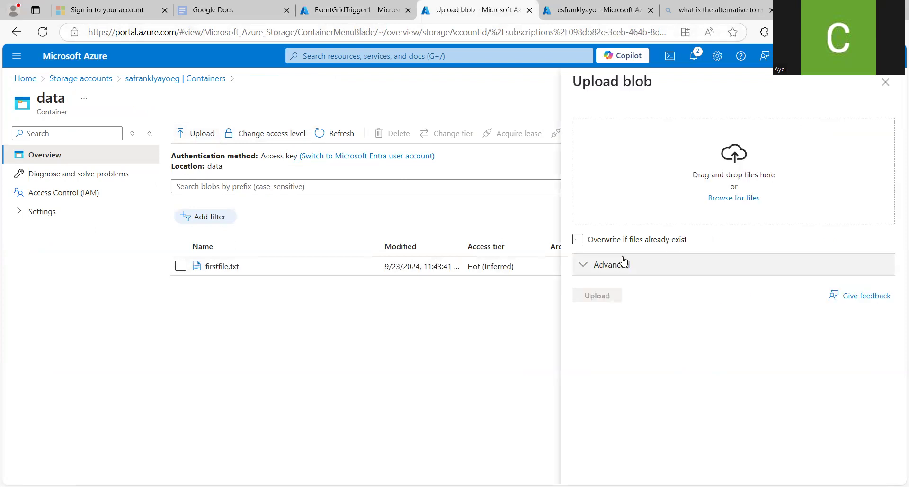
{"action": "left_click", "coordinate": [735, 199]}
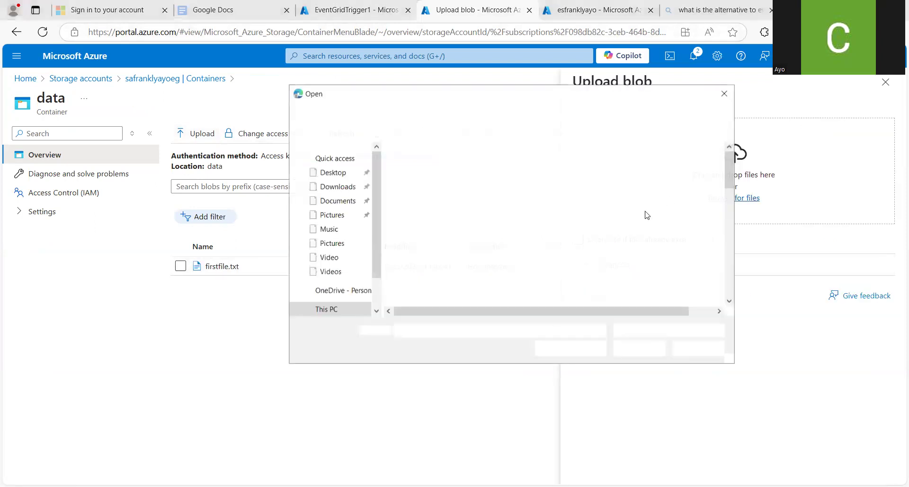
{"action": "left_click_drag", "start_coordinate": [729, 175], "coordinate": [726, 280]}
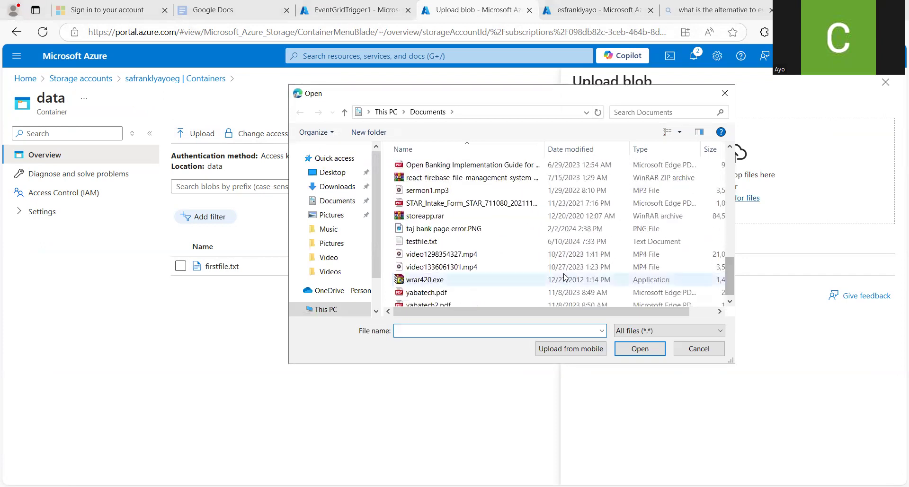
{"action": "left_click", "coordinate": [457, 242]}
{"action": "left_click", "coordinate": [628, 349]}
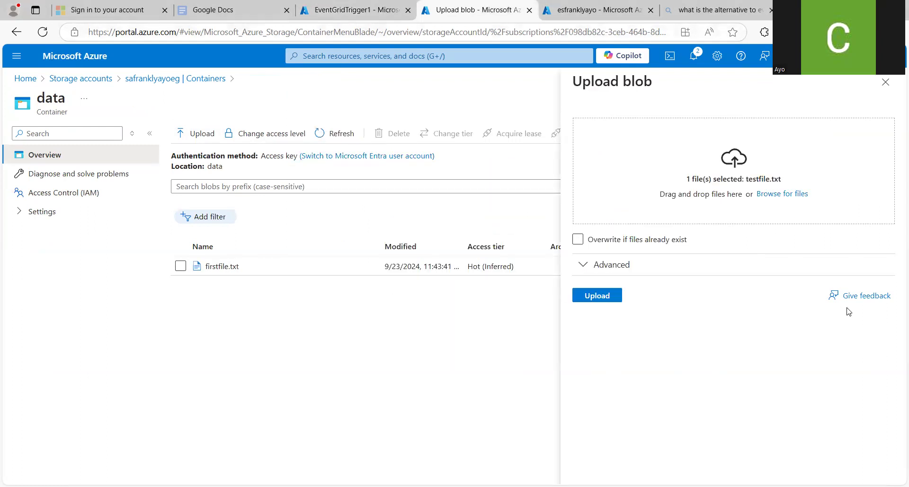
{"action": "left_click", "coordinate": [611, 297]}
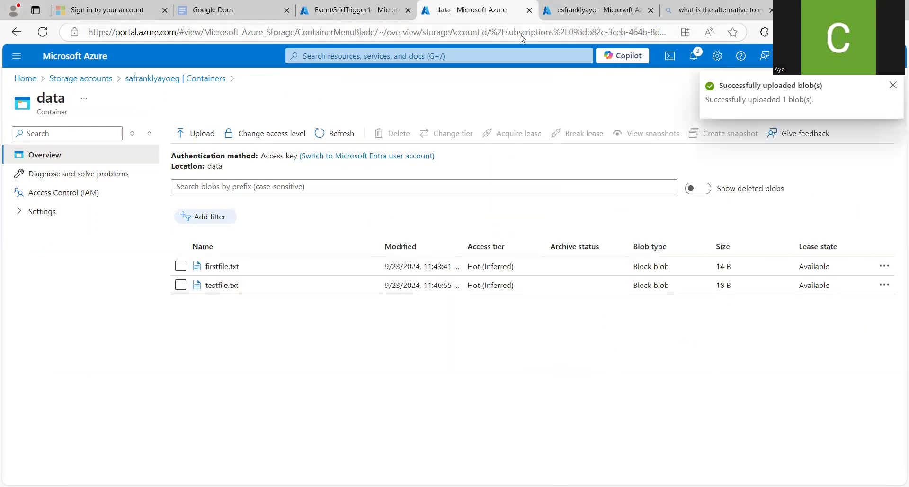
Check EventGridTrigger1's filesystem log stream against the blobs listed in the data container
{"action": "left_click", "coordinate": [339, 8]}
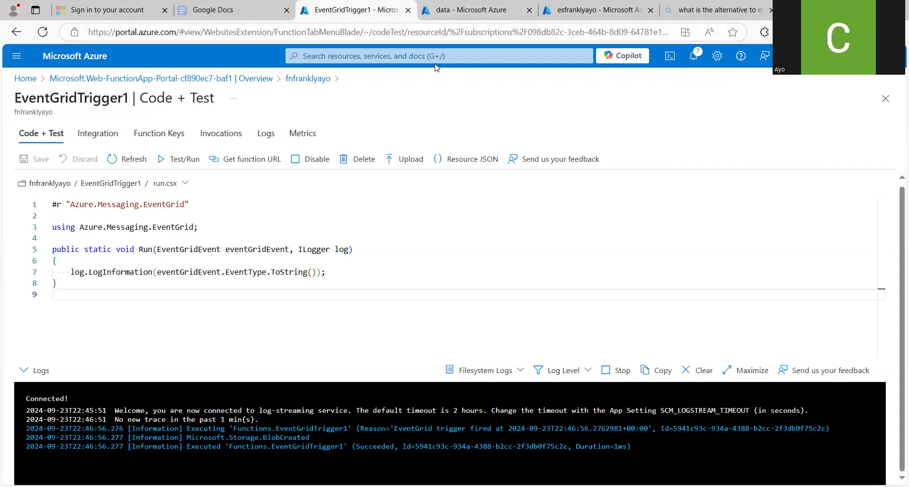
{"action": "left_click", "coordinate": [467, 8]}
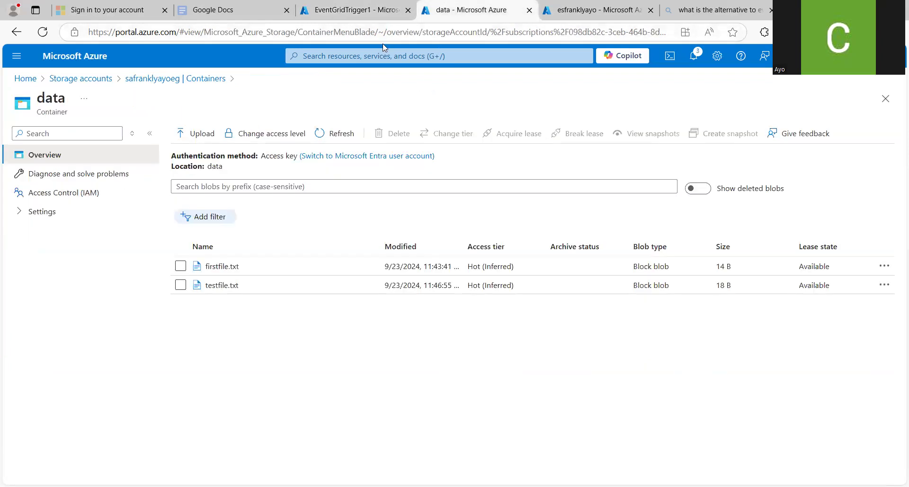
{"action": "left_click", "coordinate": [387, 8]}
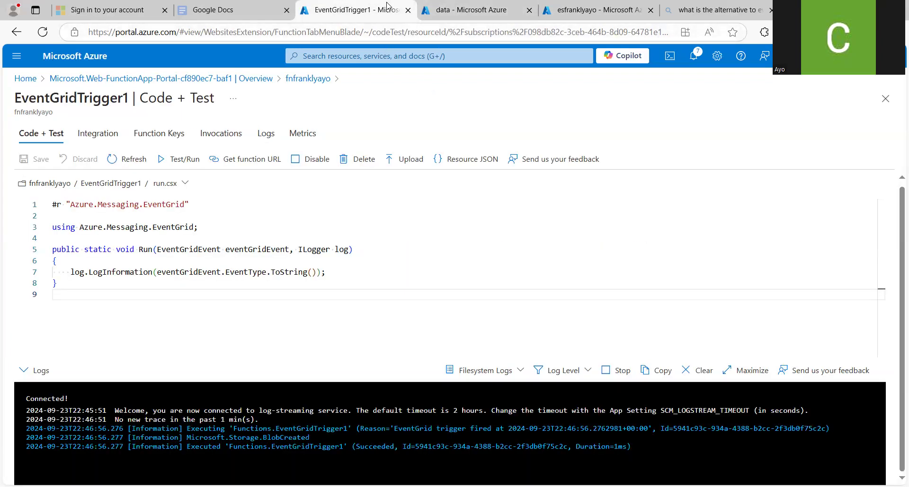